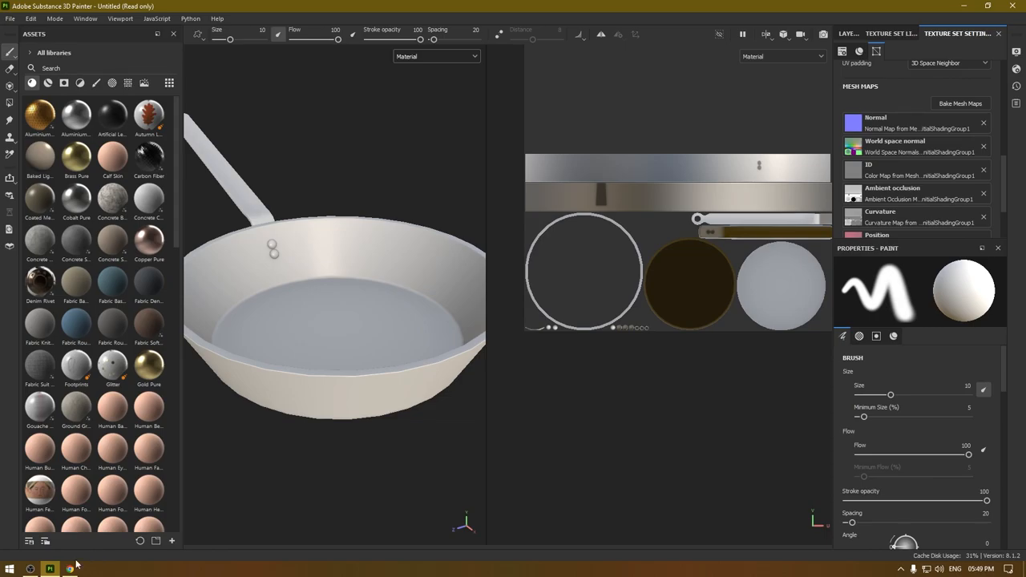
Glance at the steel pan reference photos, return to the project and show the Layers stack.
click(74, 568)
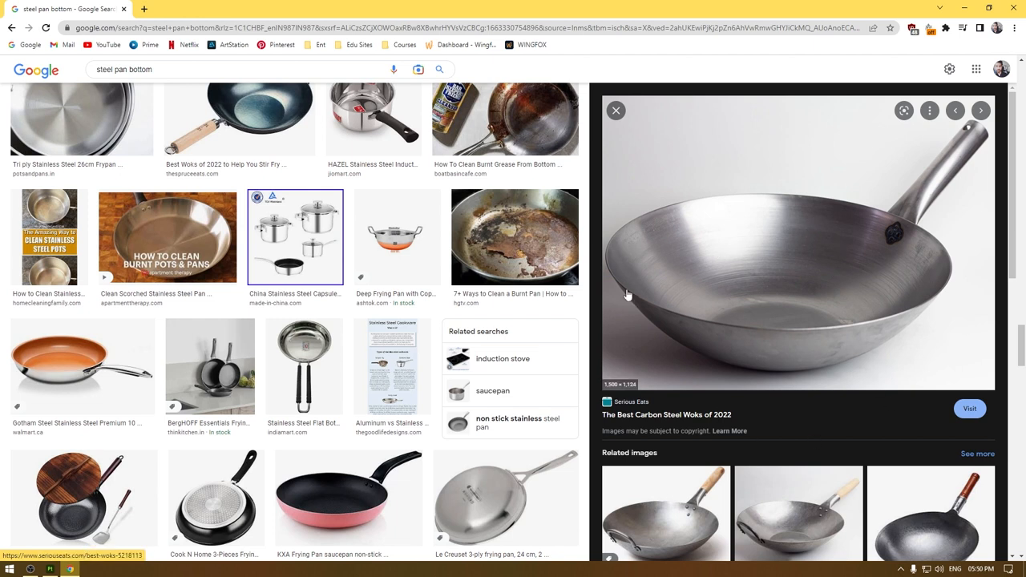
click(50, 569)
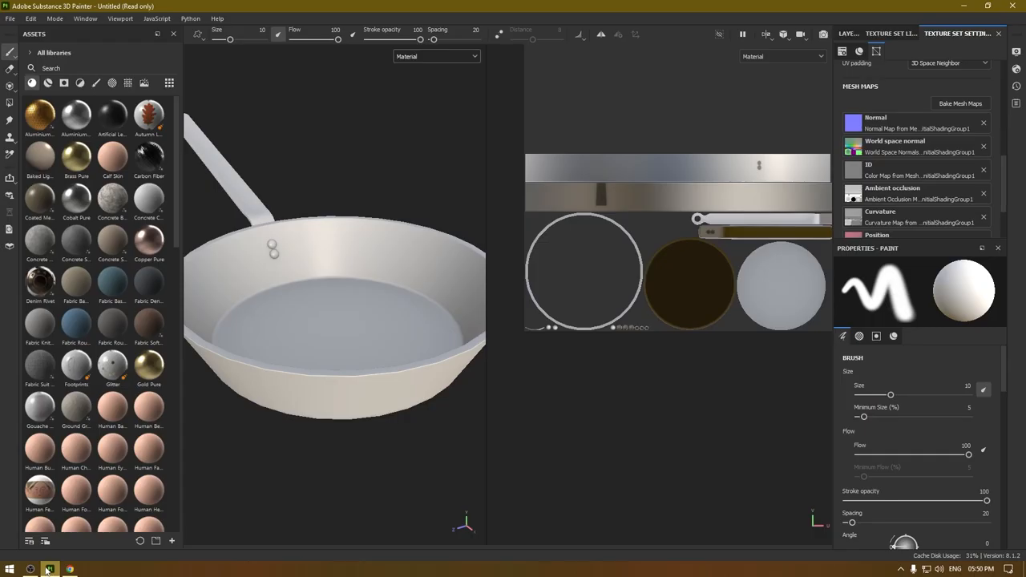
click(774, 55)
click(765, 34)
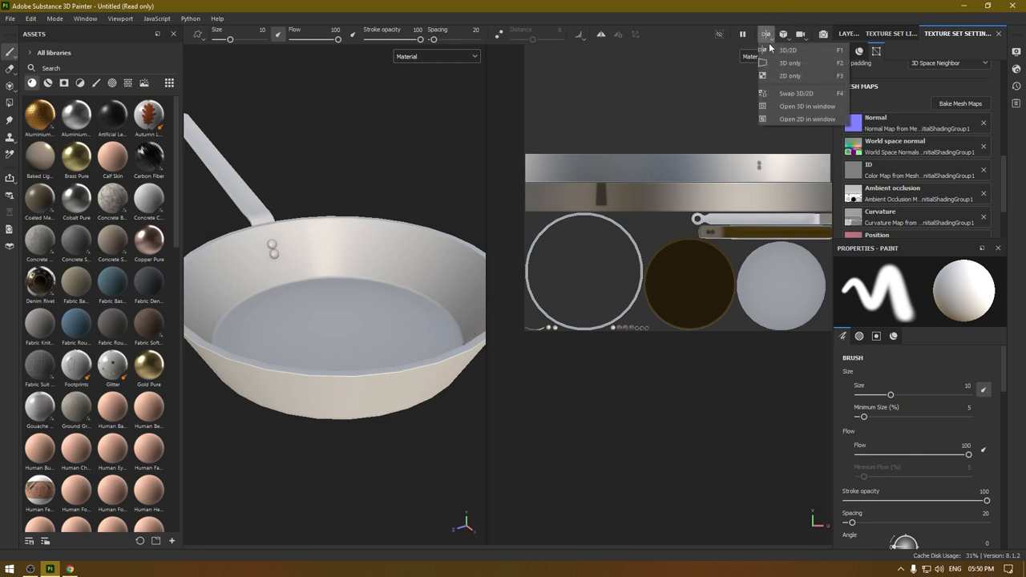
click(848, 34)
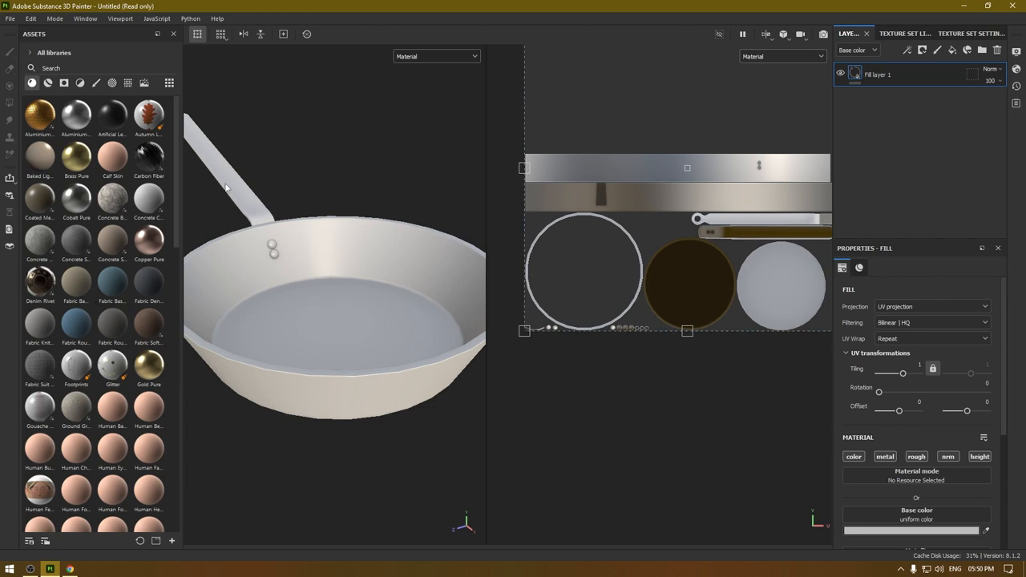
scroll(921, 401, down, 3)
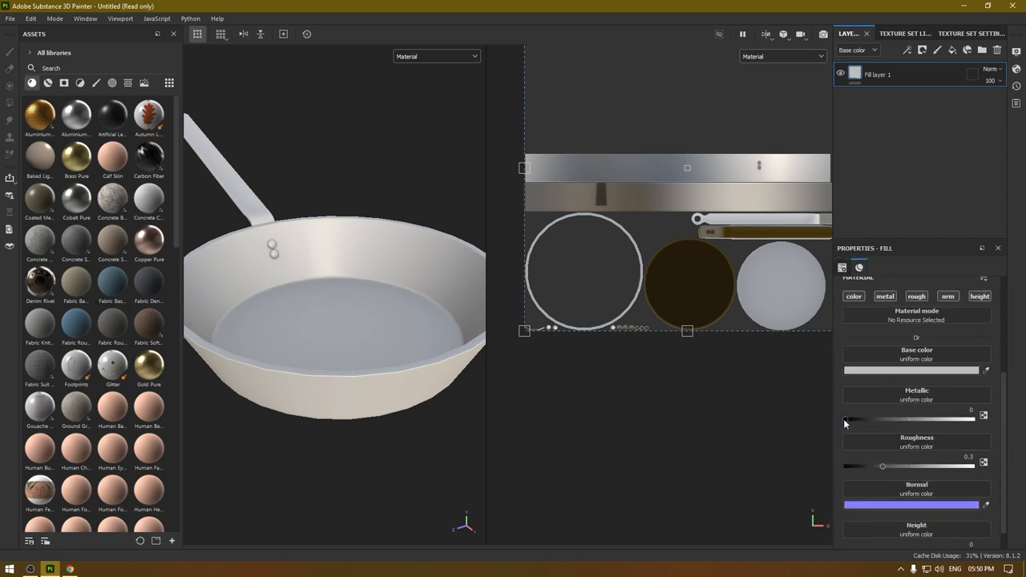
drag(843, 419, 1010, 425)
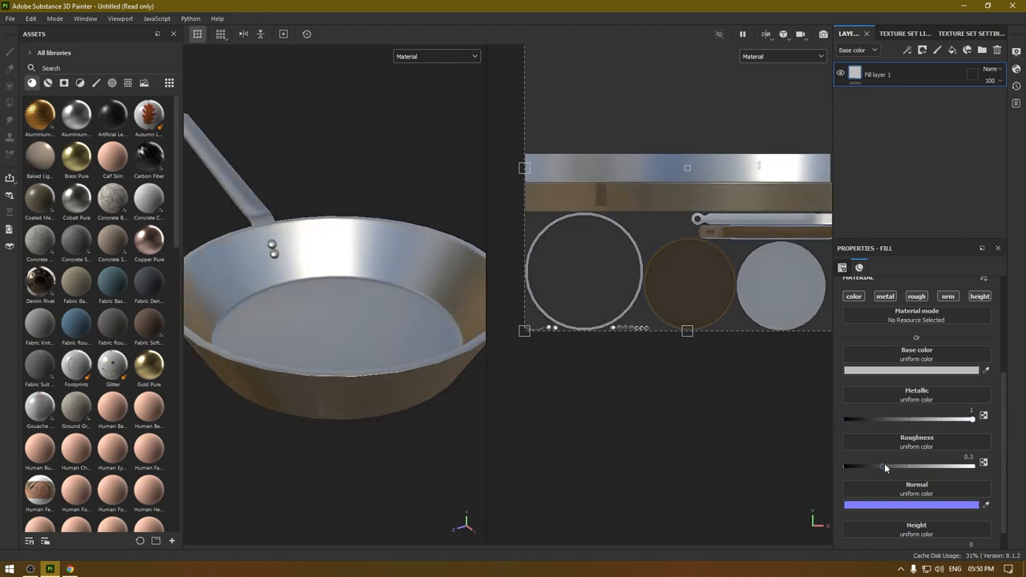
Set Fill layer 1's roughness to 0.4.
drag(885, 467, 948, 468)
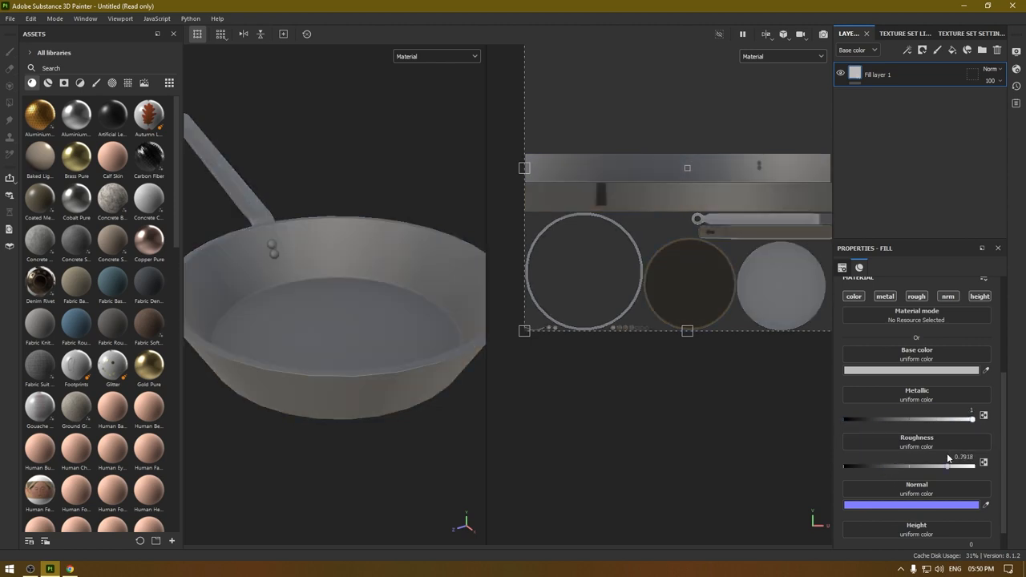
double_click(962, 457)
text(0.4)
key(Return)
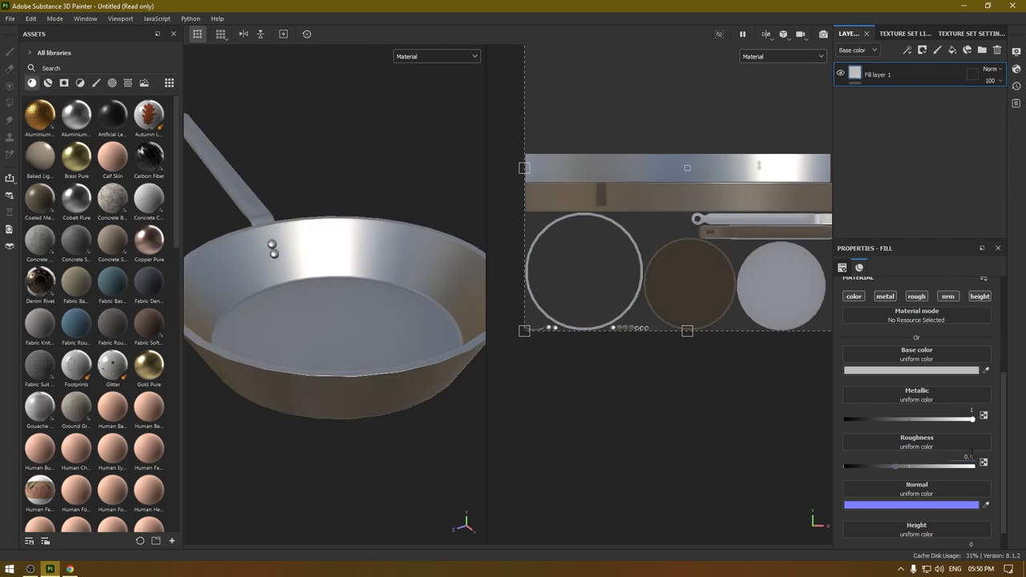
Set Fill layer 1's base colour to a light grey (V about 0.8) and look down into the pan.
click(925, 371)
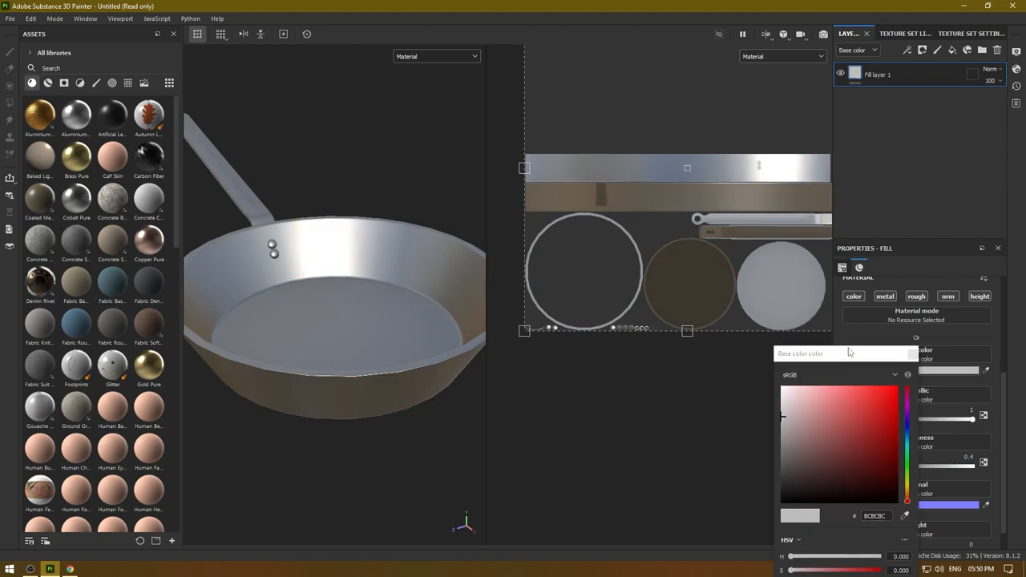
drag(848, 353, 848, 209)
click(848, 440)
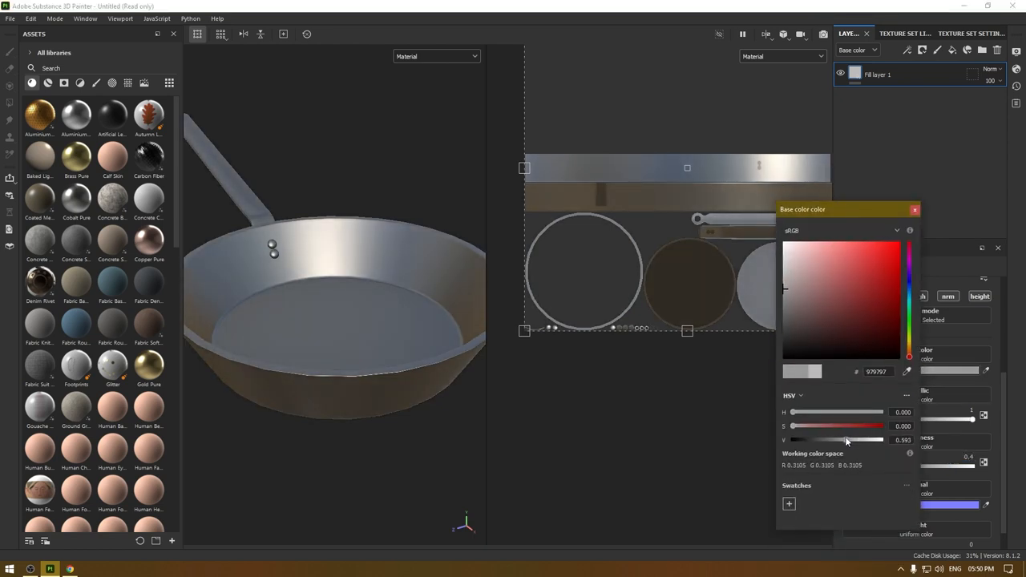
drag(846, 440, 857, 440)
drag(795, 413, 794, 420)
drag(857, 440, 865, 440)
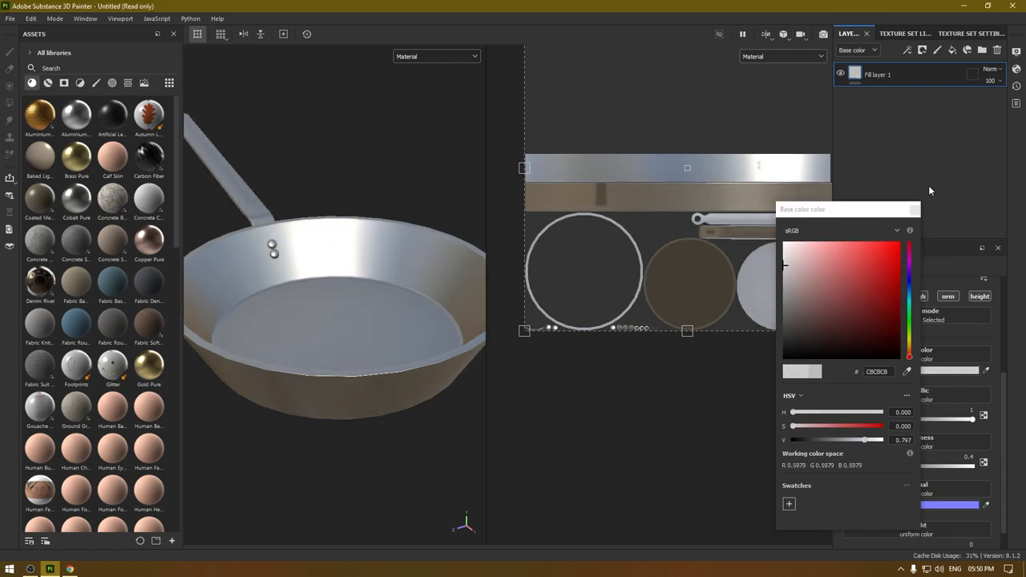
click(914, 210)
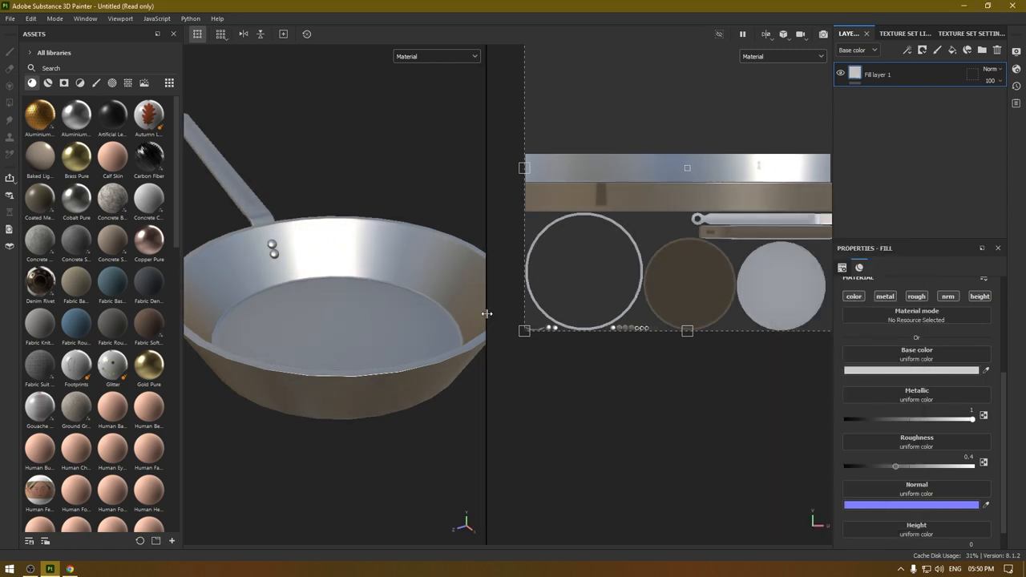
drag(486, 314, 541, 315)
mouse_move(401, 353)
alt+mouse_down()
mouse_move(405, 401)
mouse_move(392, 404)
alt+mouse_up()
scroll(391, 404, up, 2)
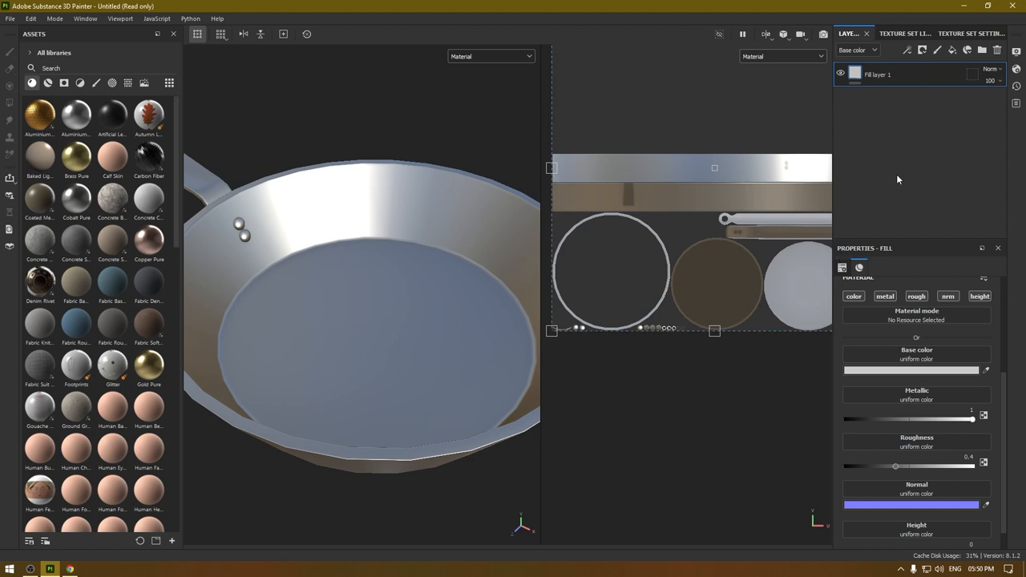
Add Fill layer 2 with a black mask containing a fill effect, and show the Procedurals assets.
click(952, 50)
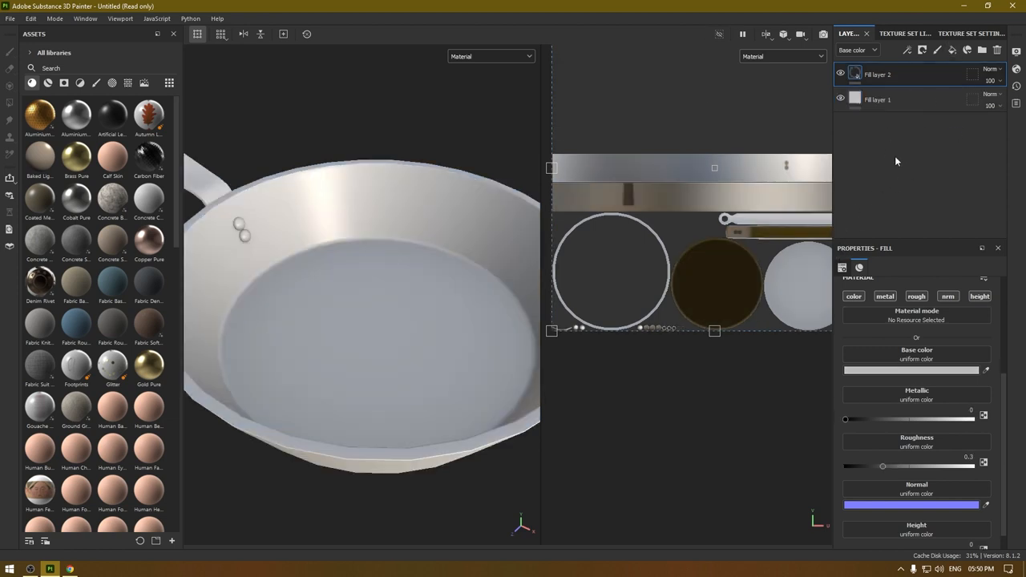
right_click(878, 75)
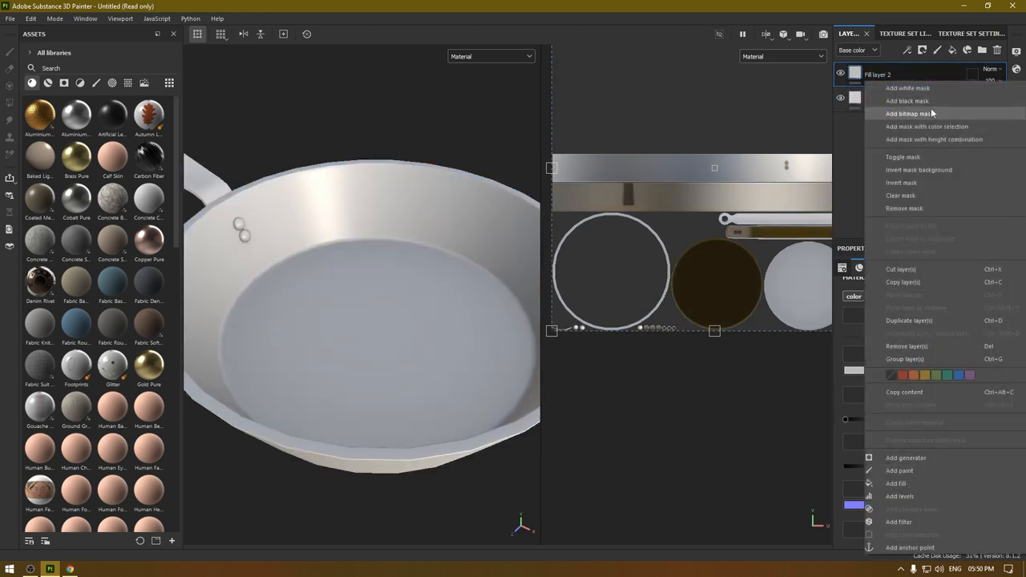
click(921, 99)
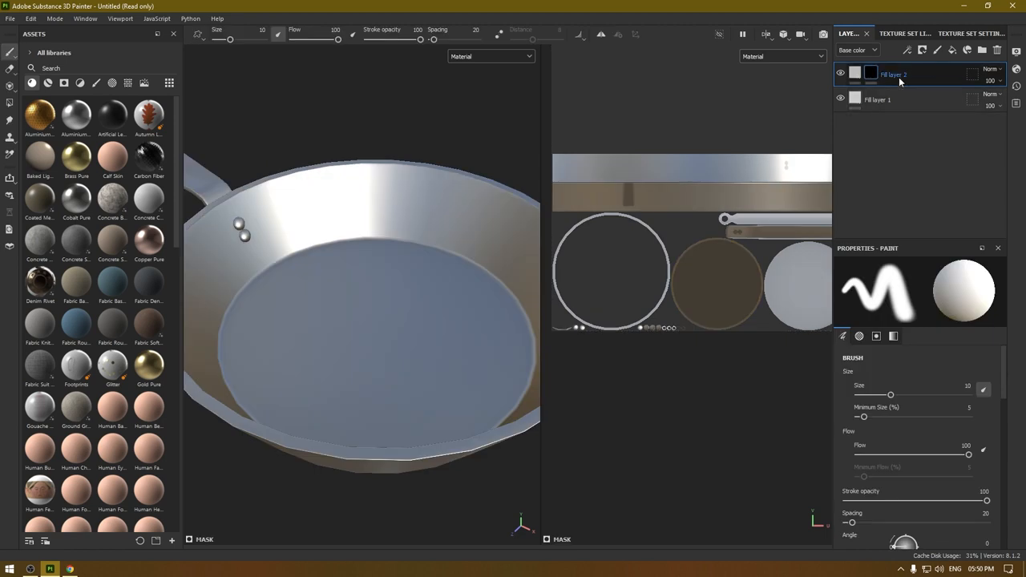
right_click(899, 81)
click(925, 480)
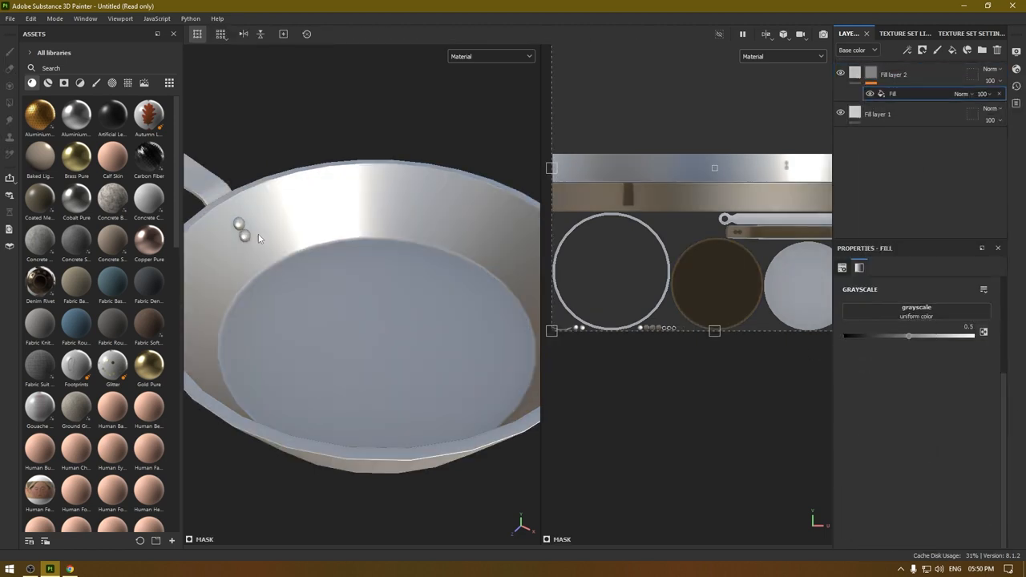
click(127, 83)
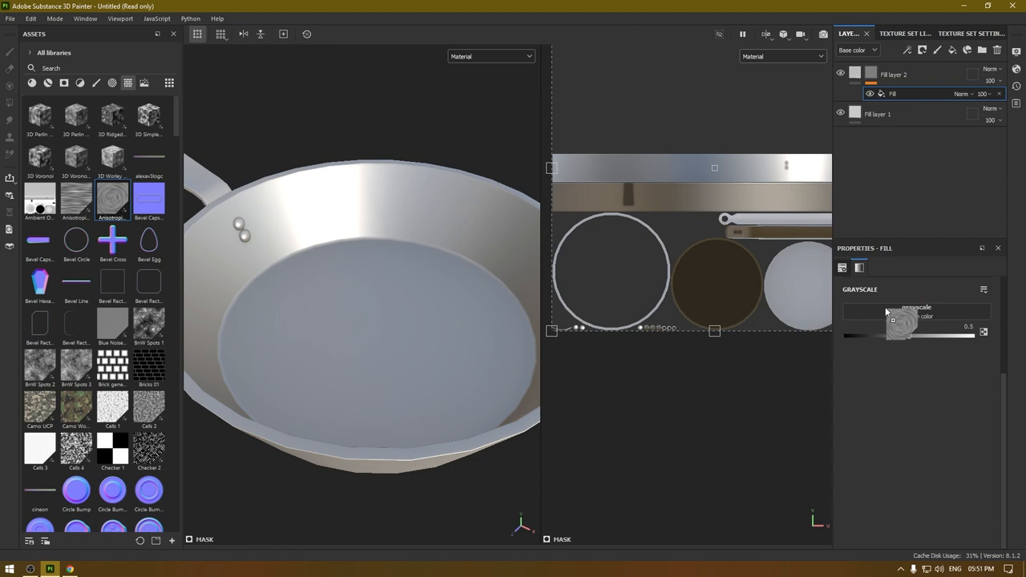
Feed Anisotropic Radial into the mask's fill slot, view the pan from above, then check the reference photos.
drag(110, 207, 898, 313)
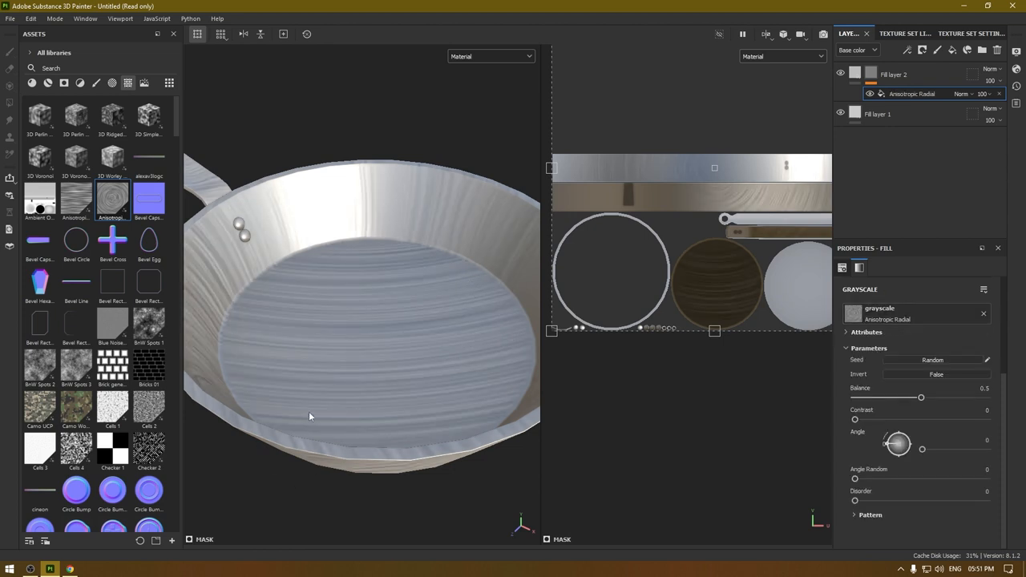
alt+drag(309, 410, 353, 345)
scroll(673, 214, down, 3)
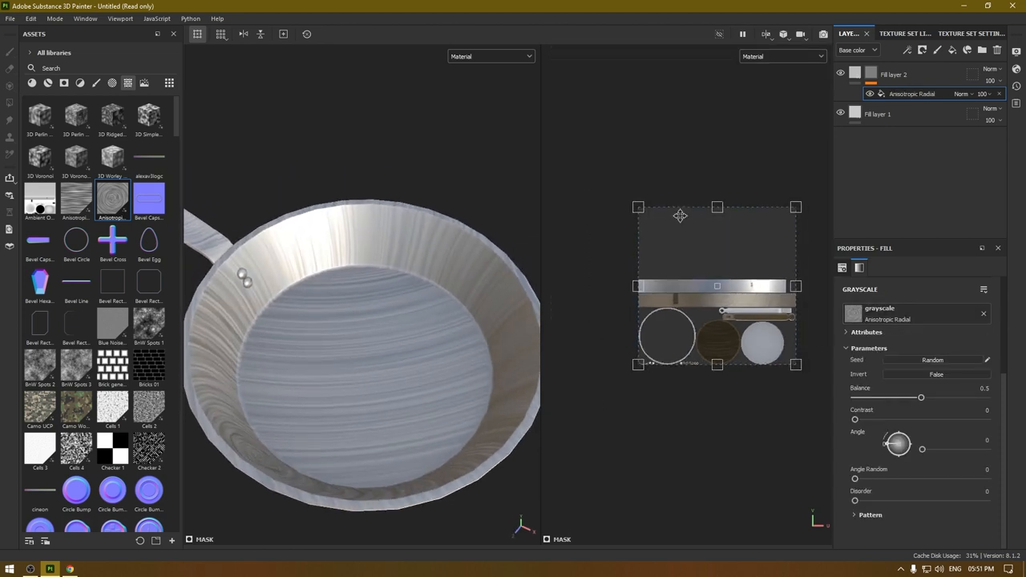
scroll(673, 214, up, 2)
scroll(352, 345, up, 3)
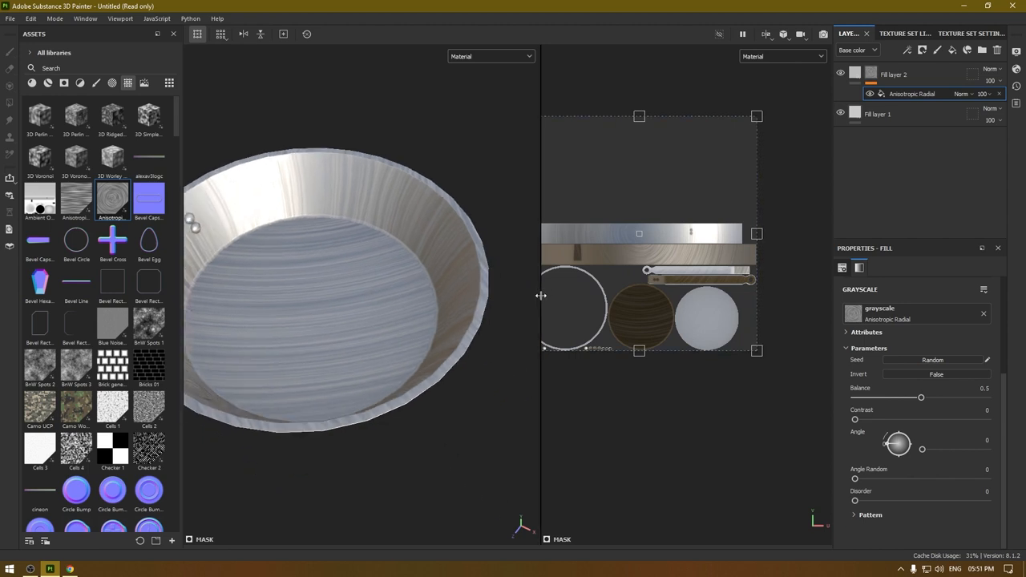
drag(541, 296, 449, 296)
scroll(331, 221, up, 3)
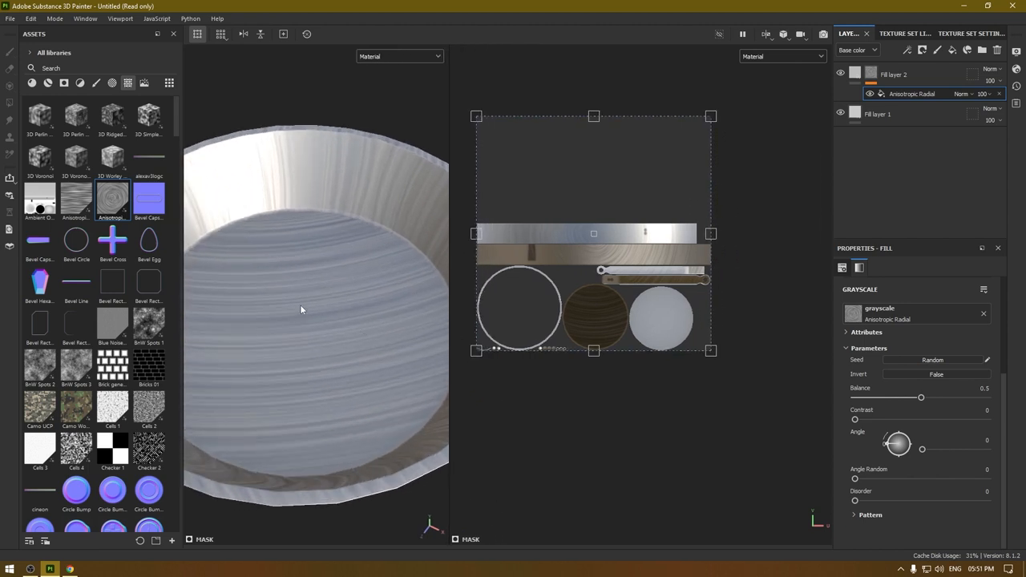
click(69, 569)
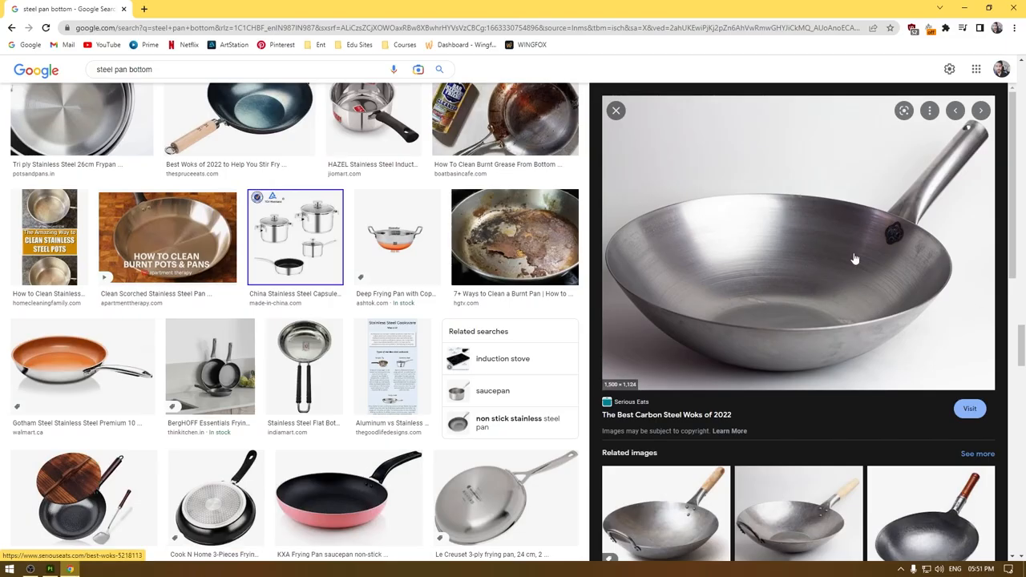
Back in the project, disable Fill layer 2's colour and normal channels.
click(939, 8)
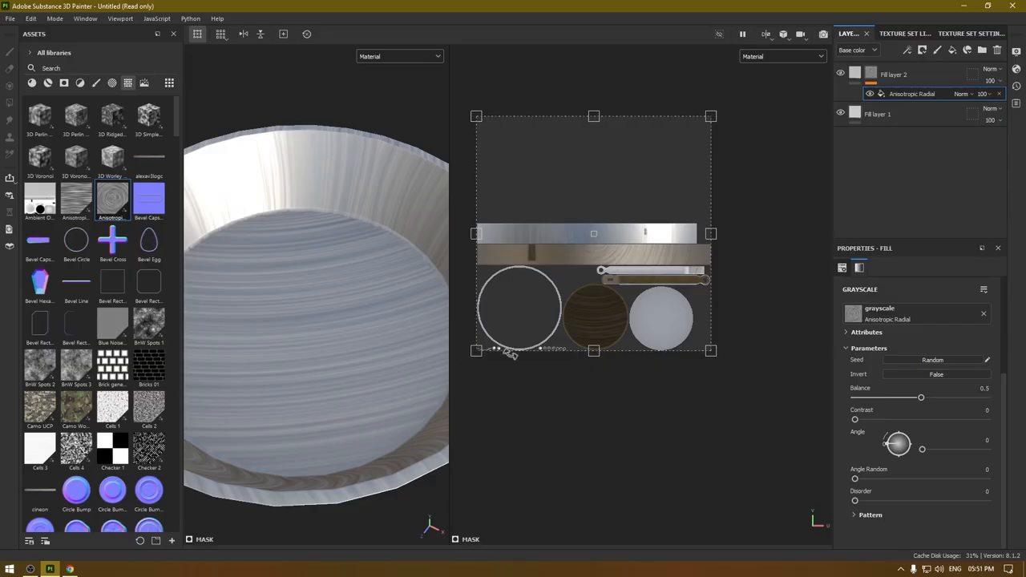
scroll(593, 309, up, 2)
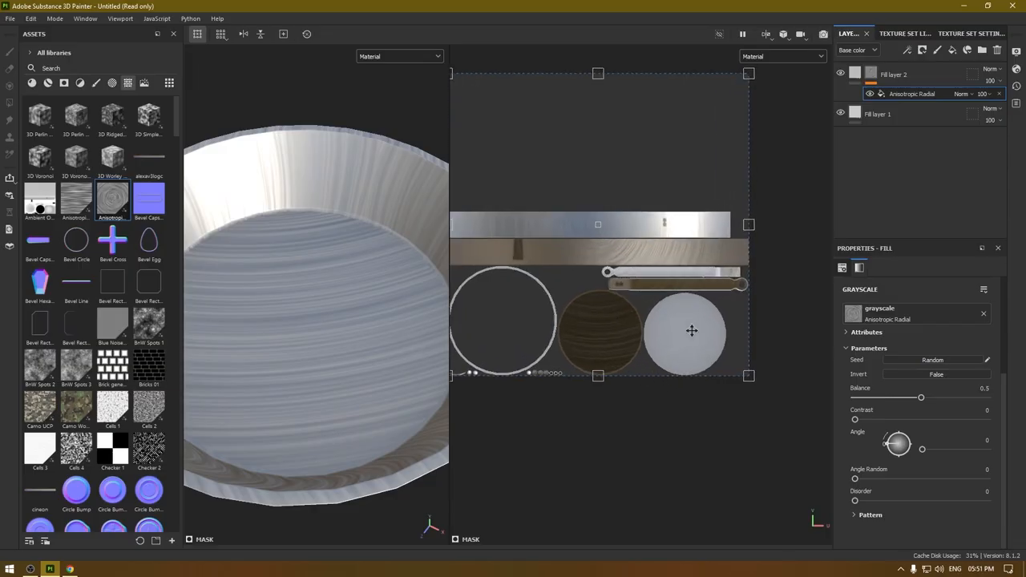
click(856, 74)
click(871, 114)
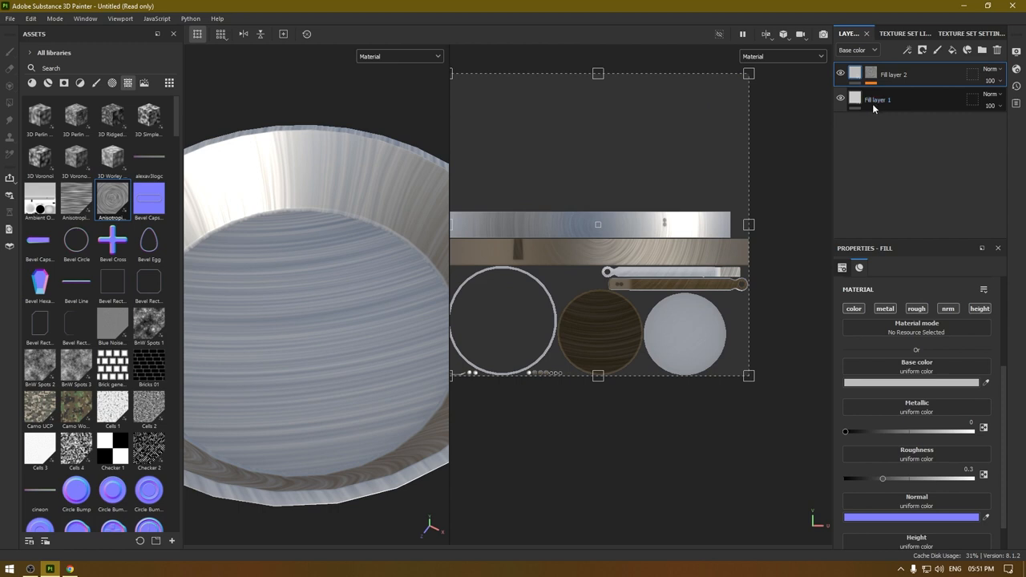
click(854, 308)
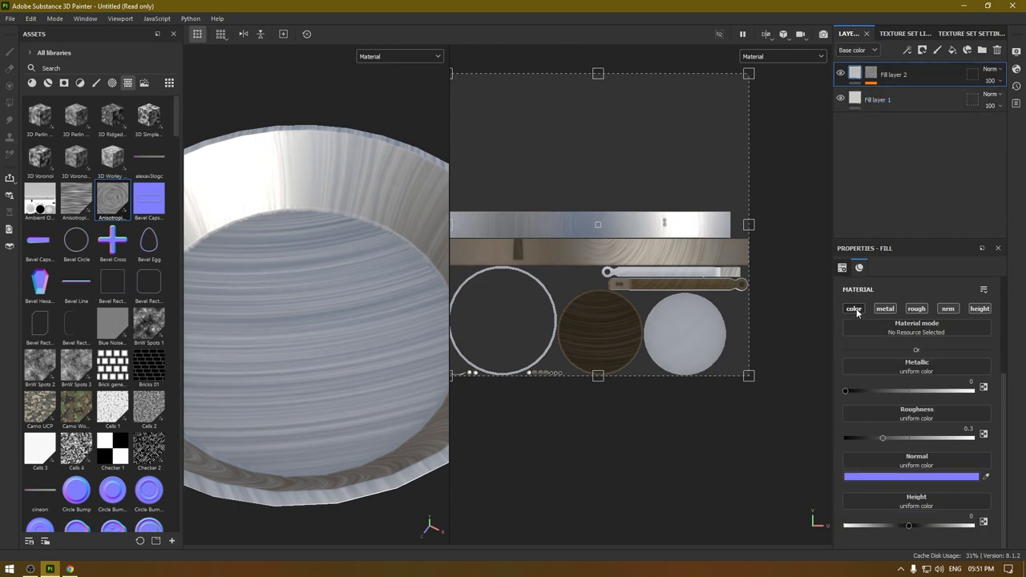
click(948, 309)
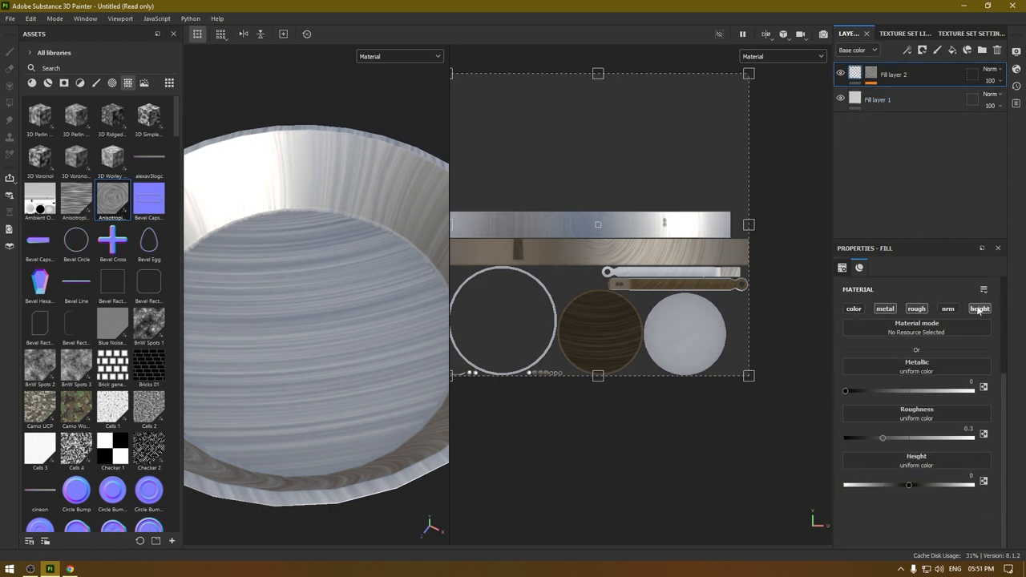
Disable Fill layer 2's height channel and make it fully metallic.
click(978, 309)
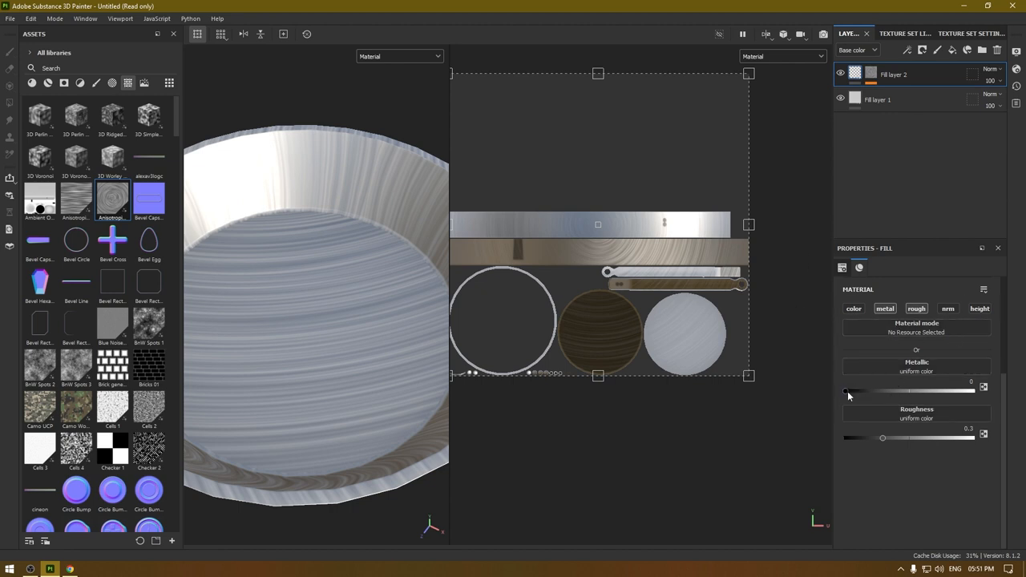
drag(848, 391, 990, 393)
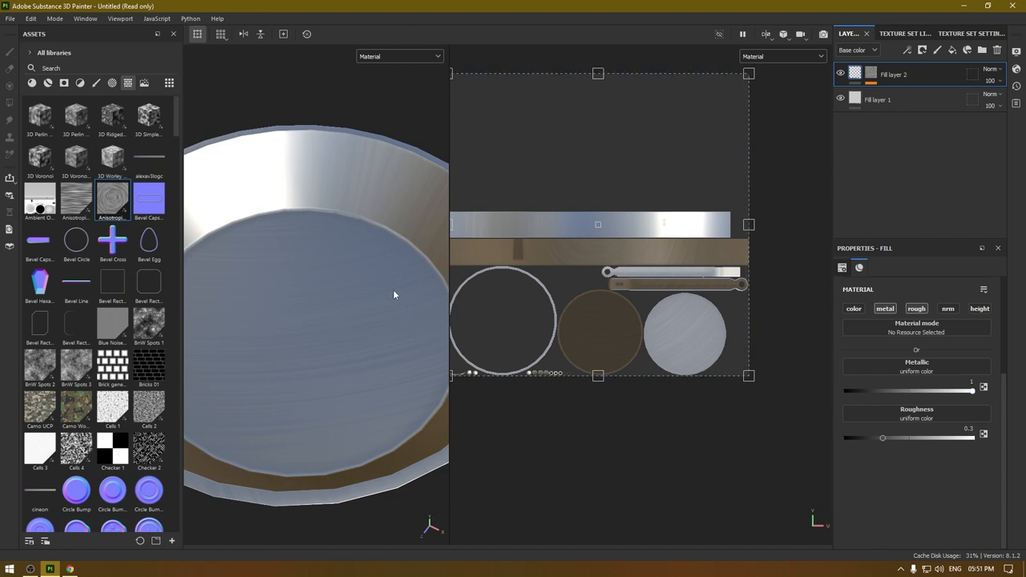
mouse_move(413, 324)
alt+mouse_down()
mouse_move(401, 217)
mouse_move(364, 228)
mouse_move(433, 302)
alt+mouse_up()
mouse_move(373, 265)
alt+mouse_down()
mouse_move(369, 229)
mouse_move(344, 271)
mouse_move(409, 398)
alt+mouse_up()
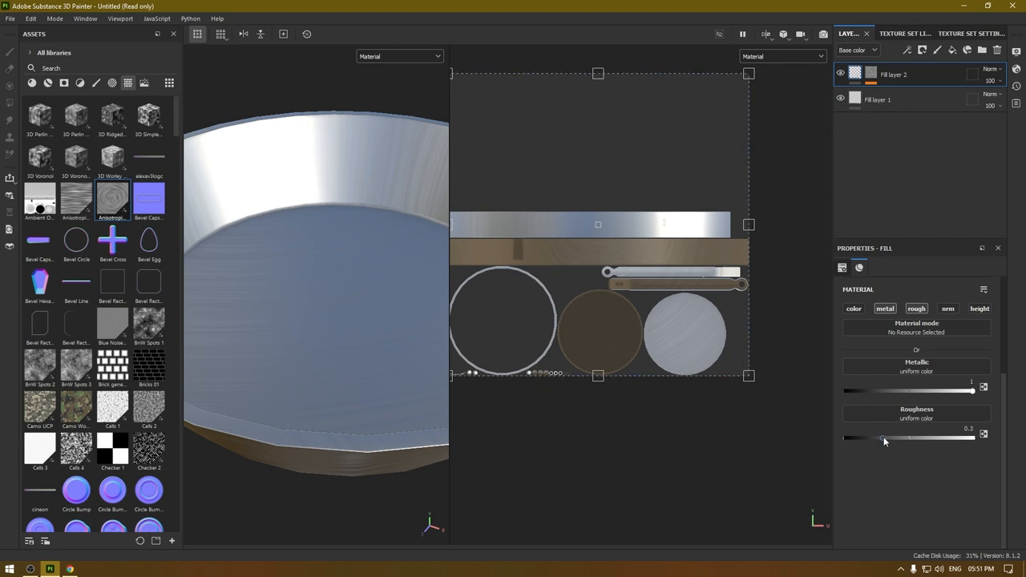
Tune Fill layer 2's roughness, testing 0.4, 0 and 0.3, settling near 0.36.
drag(886, 439, 915, 441)
mouse_move(345, 321)
alt+mouse_down()
mouse_move(313, 385)
mouse_move(301, 369)
mouse_move(344, 336)
mouse_move(319, 347)
alt+mouse_up()
mouse_move(915, 438)
mouse_down()
mouse_move(898, 439)
mouse_move(909, 439)
mouse_up()
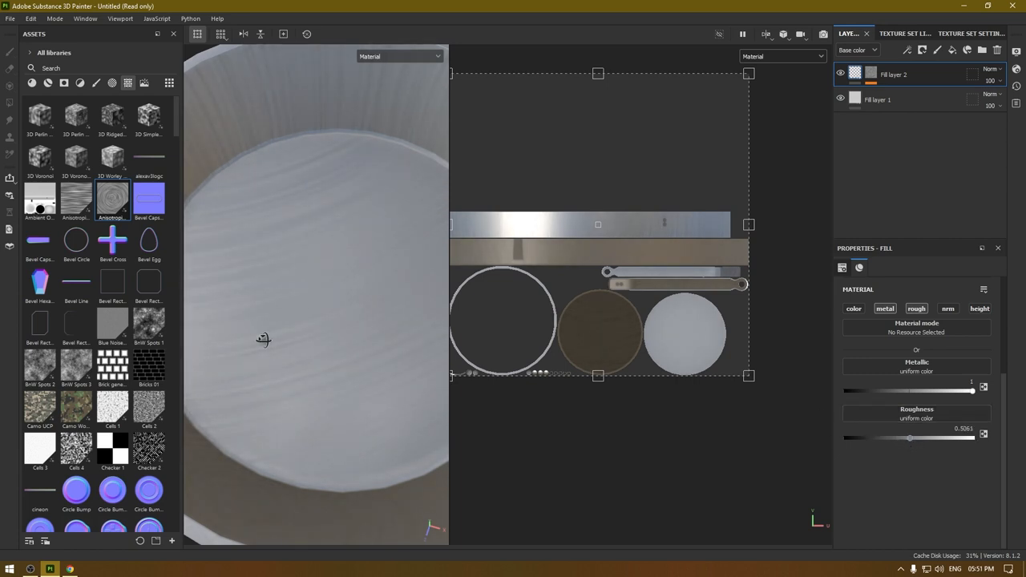
alt+drag(265, 329, 321, 305)
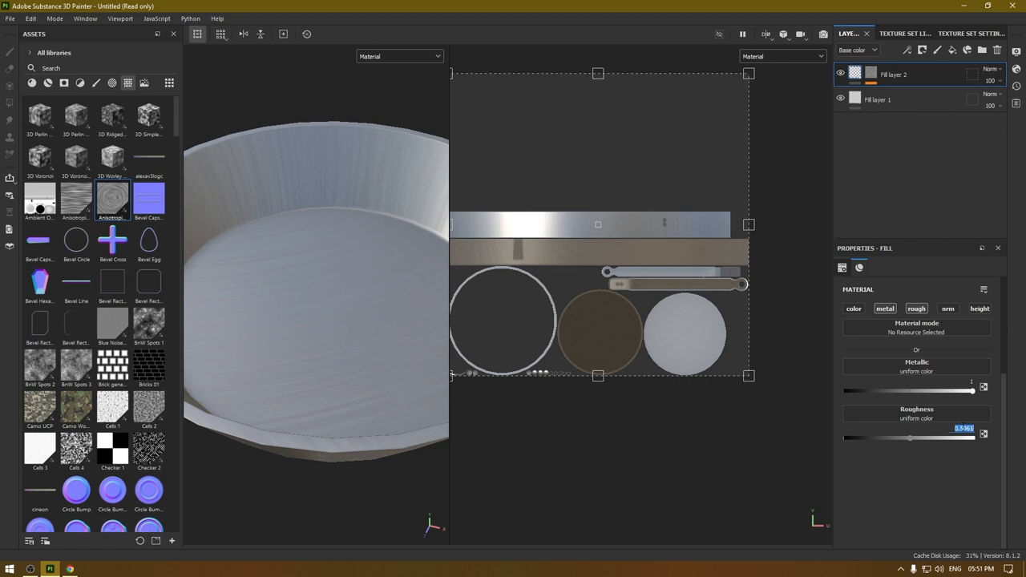
text(0.4)
key(Return)
alt+drag(352, 312, 360, 298)
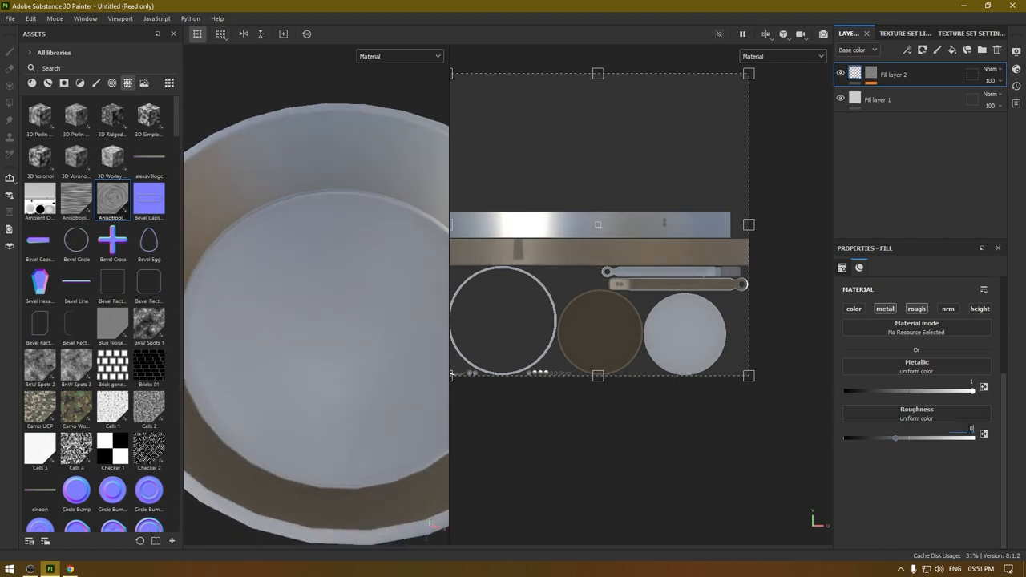
key(Return)
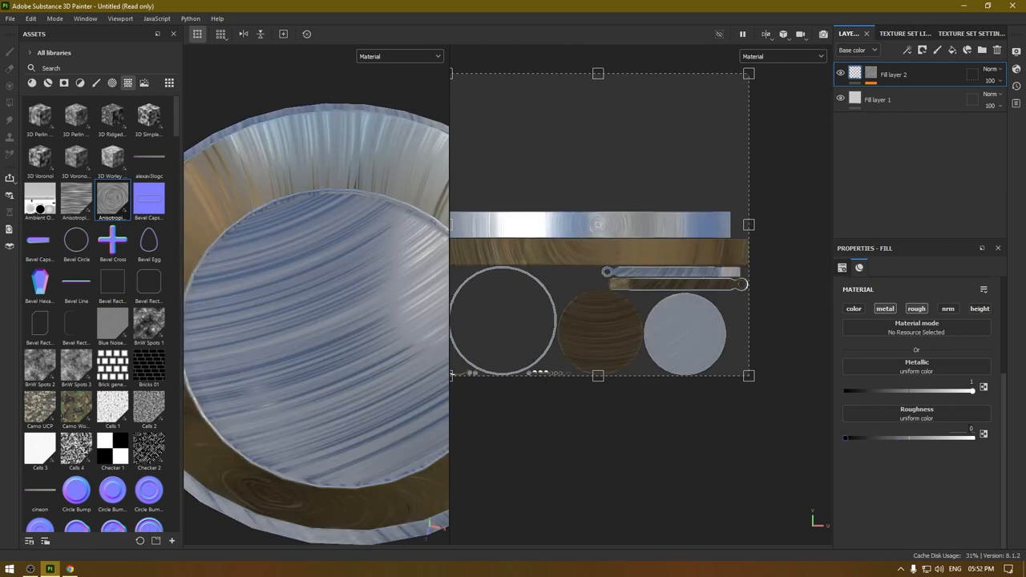
text(.5)
key(Return)
scroll(330, 432, down, 3)
alt+drag(329, 401, 306, 388)
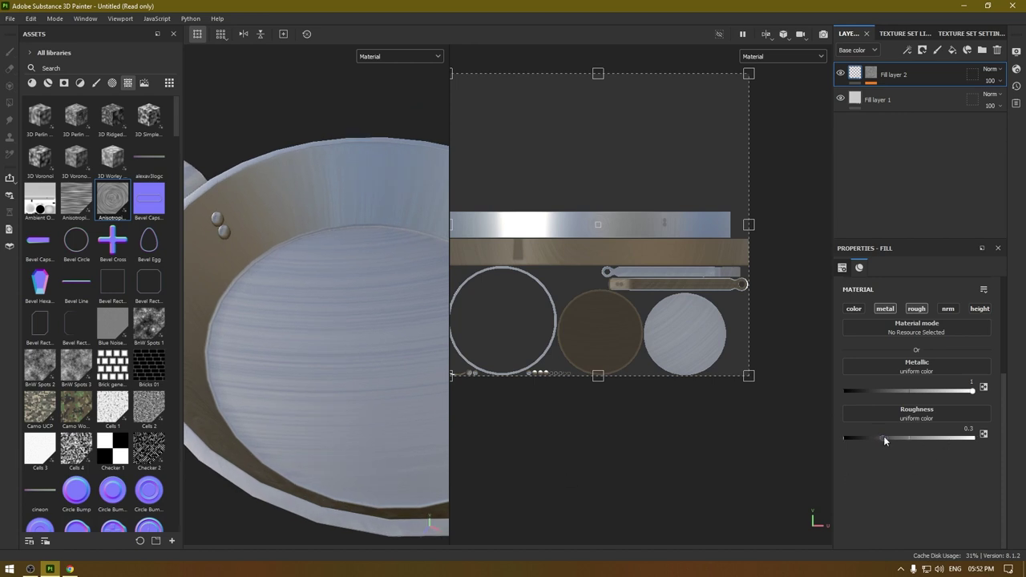
drag(882, 440, 890, 439)
Lower Fill layer 1's roughness to about 0.33 and set Fill layer 2's to 0.35, inspecting the finish.
click(890, 100)
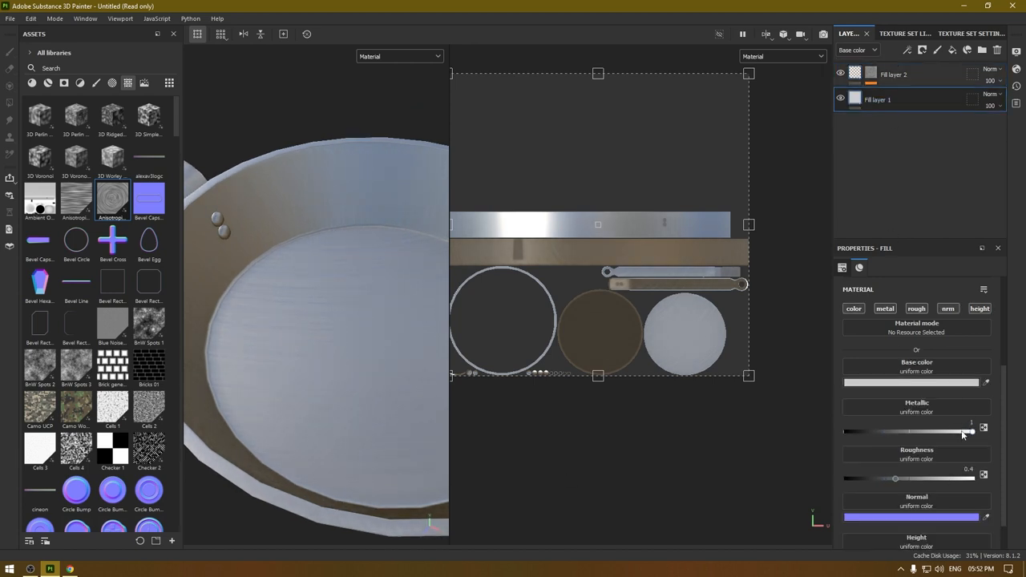
drag(896, 482, 888, 482)
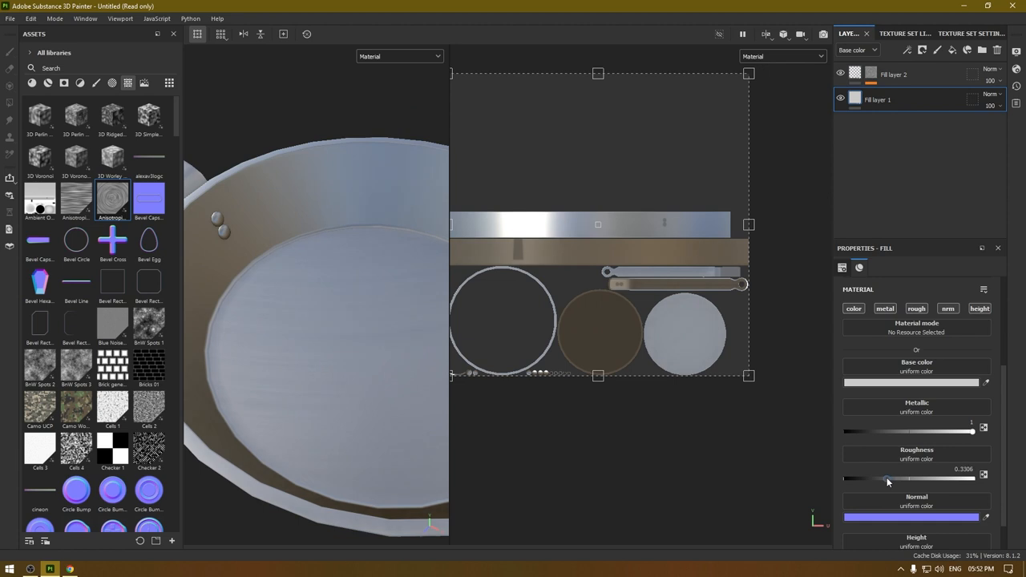
click(889, 74)
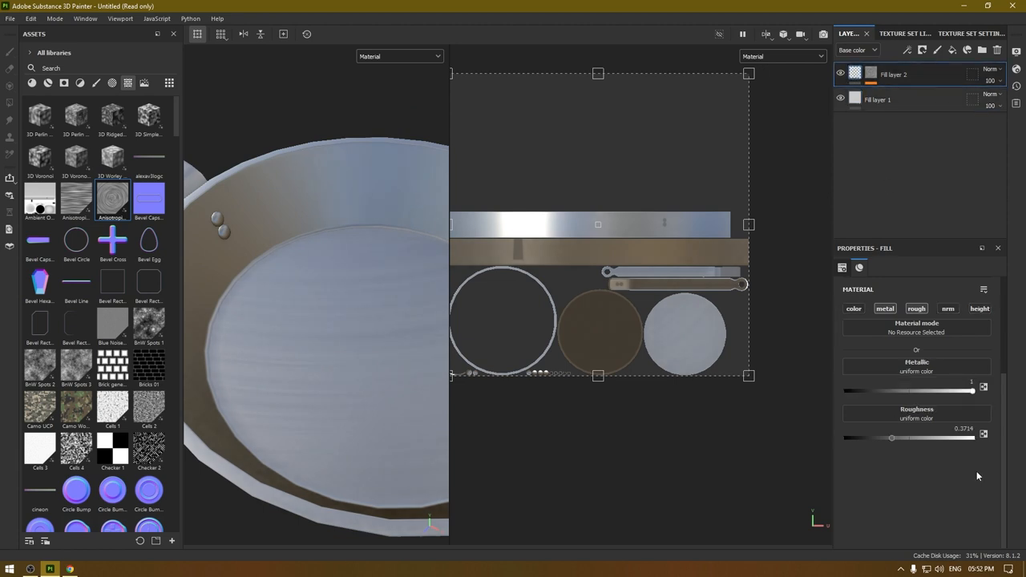
drag(893, 440, 899, 440)
alt+drag(385, 304, 461, 350)
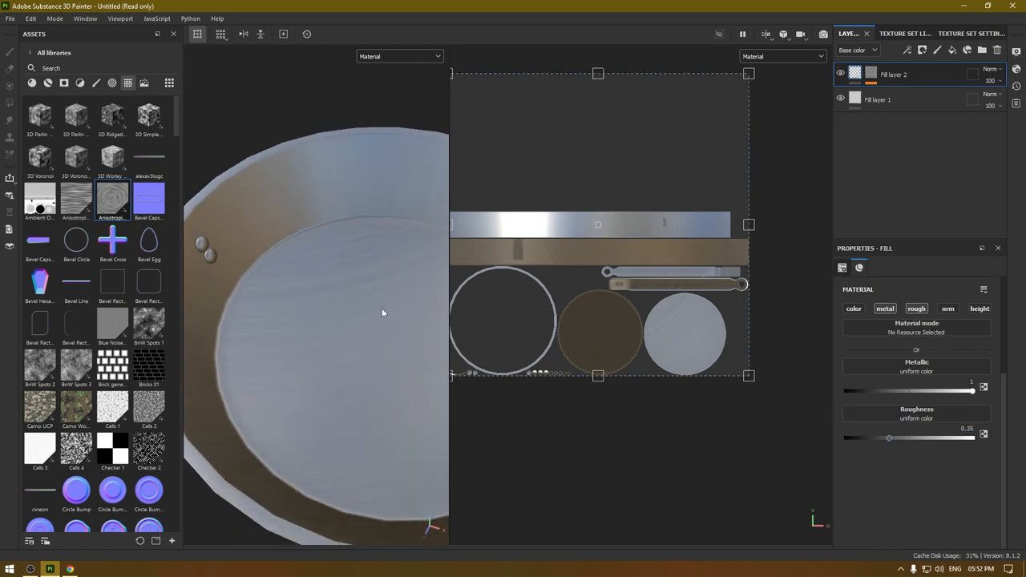
alt+drag(366, 309, 347, 328)
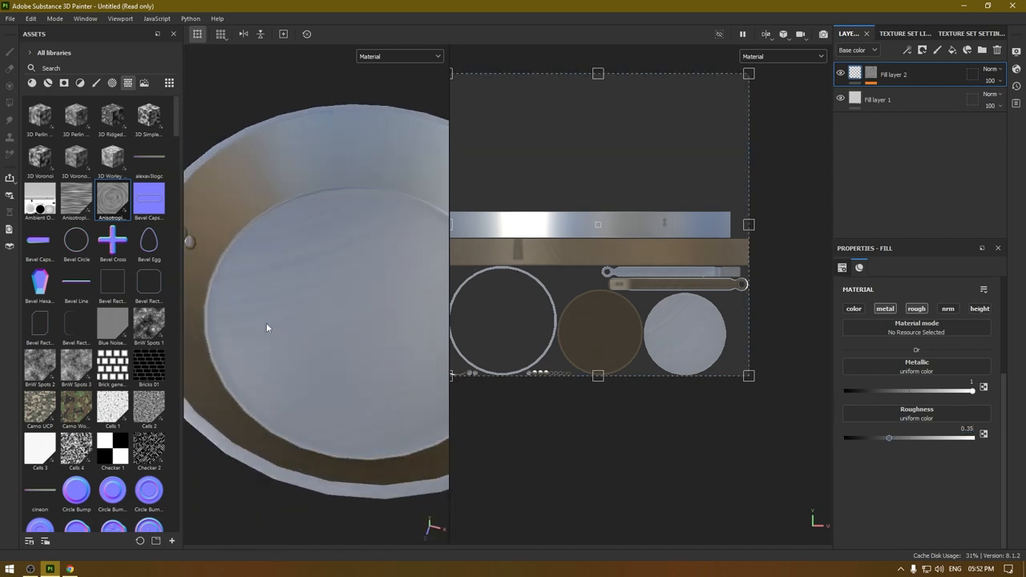
mouse_move(266, 332)
alt+mouse_down()
mouse_move(318, 289)
mouse_move(331, 210)
mouse_move(290, 302)
alt+mouse_up()
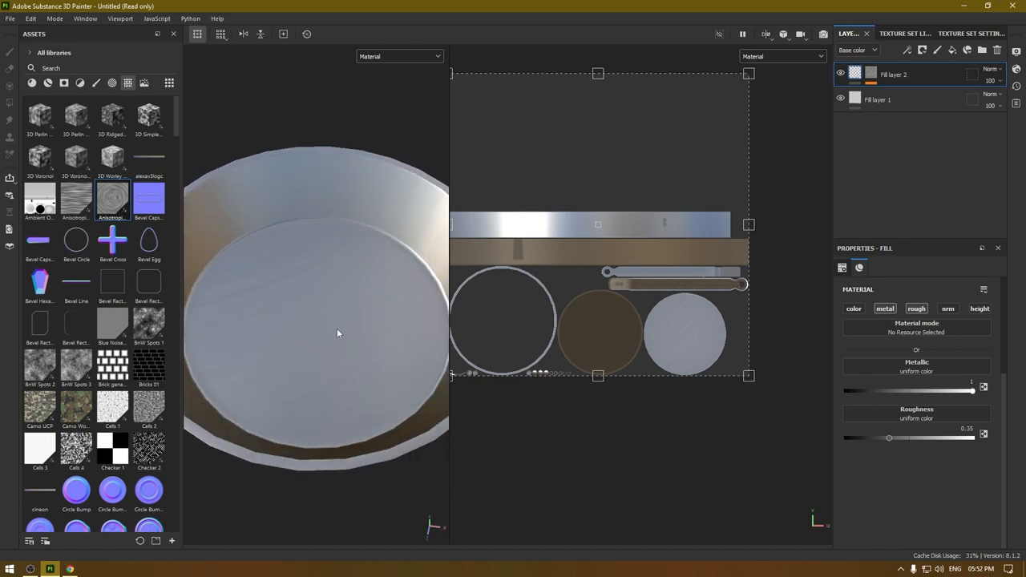
alt+drag(336, 342, 304, 280)
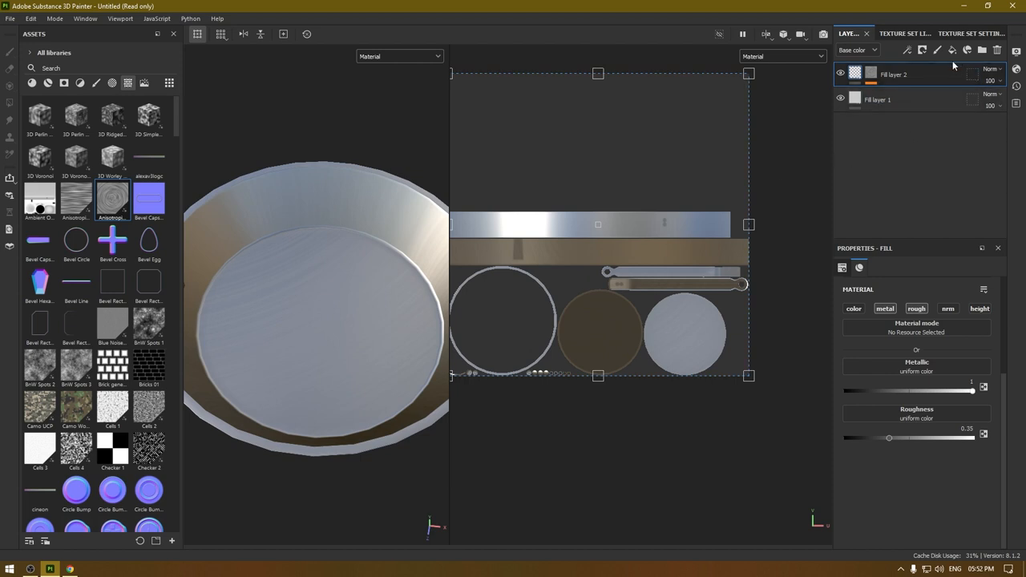
Put Anisotropic Radial in Fill layer 2's mask, tiled about 3.6 and offset onto the base circle.
drag(112, 200, 893, 81)
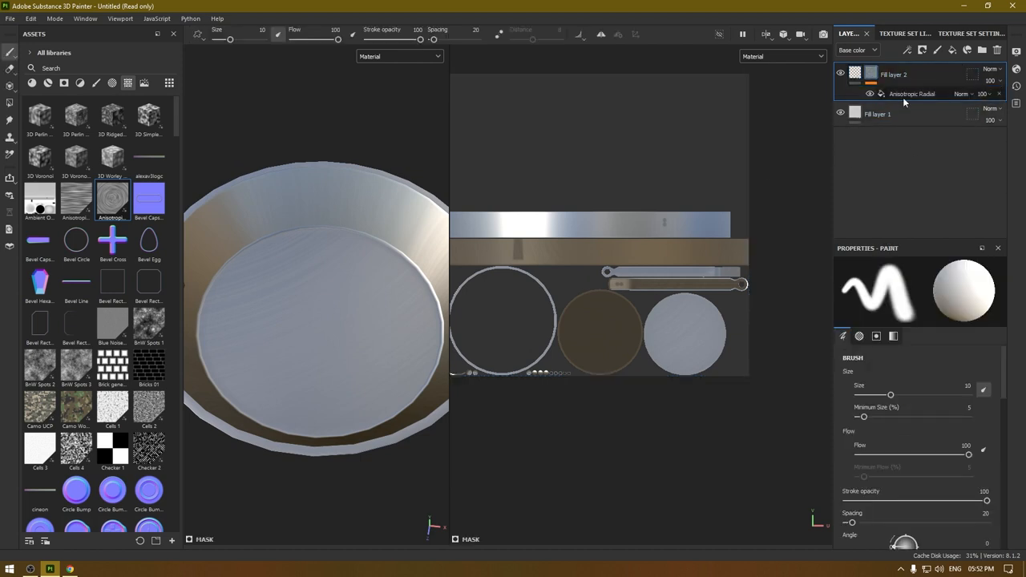
scroll(954, 415, up, 3)
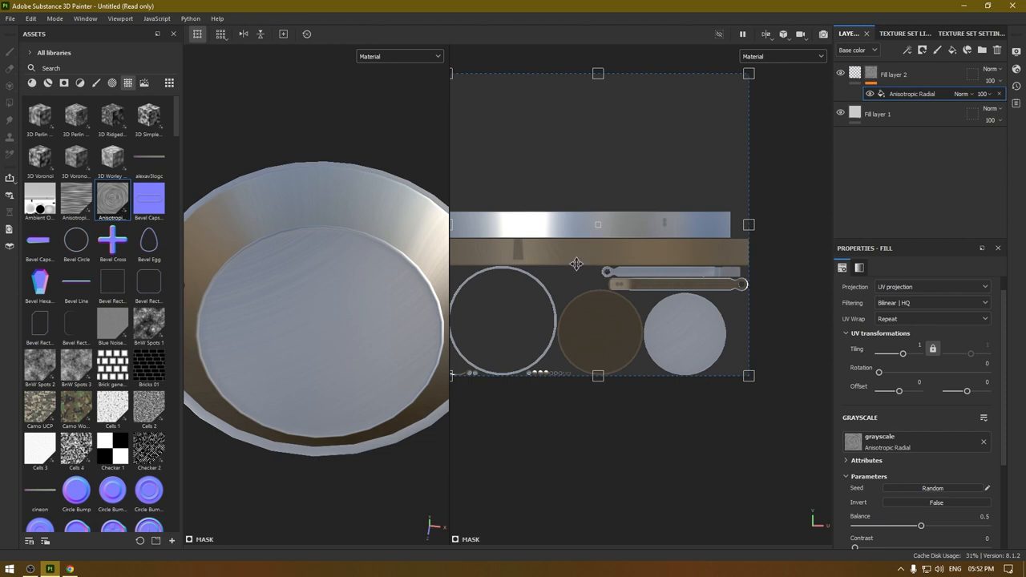
middle_drag(576, 263, 608, 291)
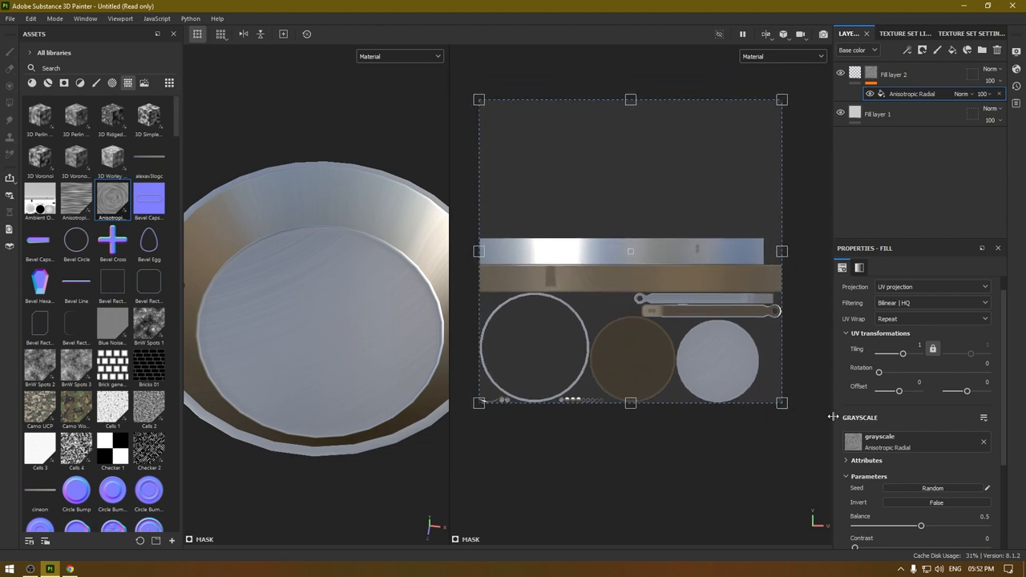
mouse_move(782, 402)
mouse_down()
mouse_move(540, 143)
mouse_move(737, 363)
mouse_up()
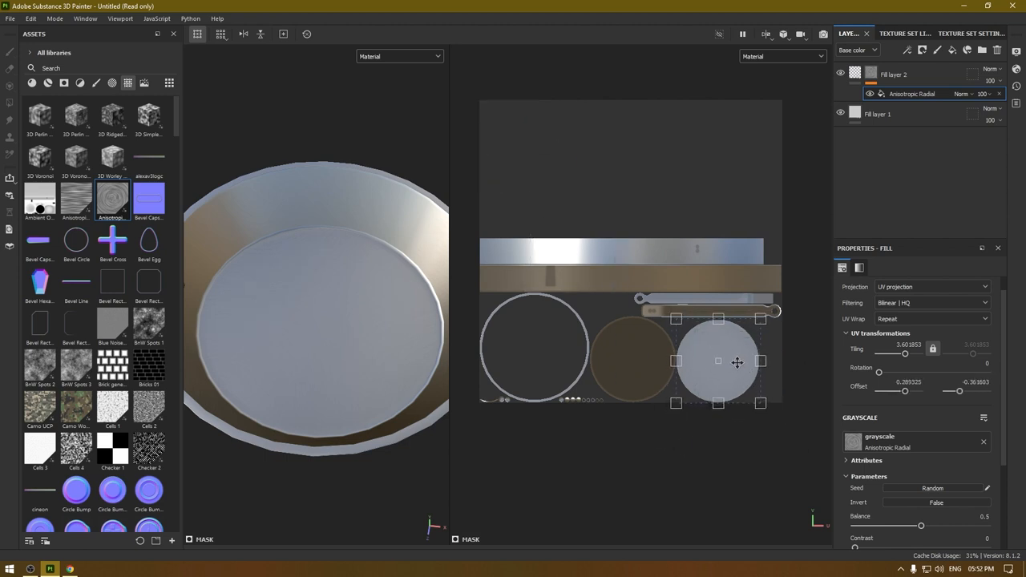
scroll(736, 362, up, 4)
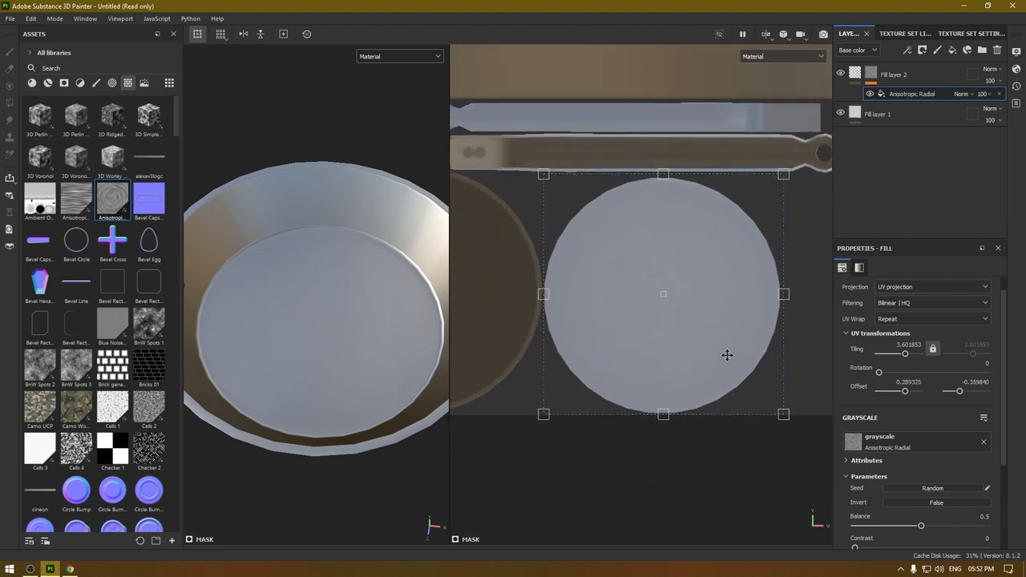
drag(727, 355, 725, 355)
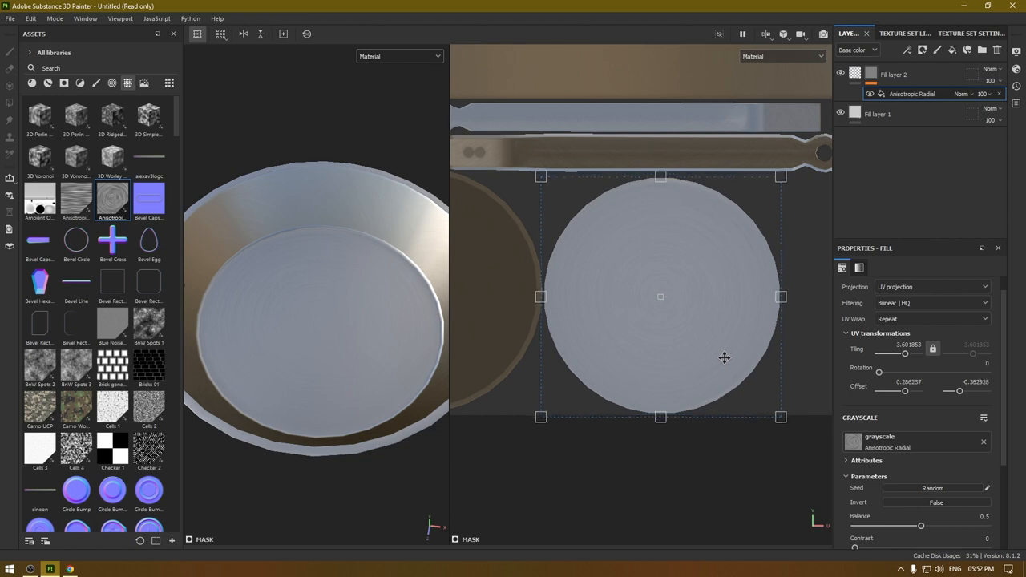
drag(725, 355, 733, 348)
scroll(320, 337, up, 4)
scroll(317, 355, up, 2)
mouse_move(198, 205)
alt+mouse_down()
mouse_move(342, 205)
mouse_move(328, 163)
alt+mouse_up()
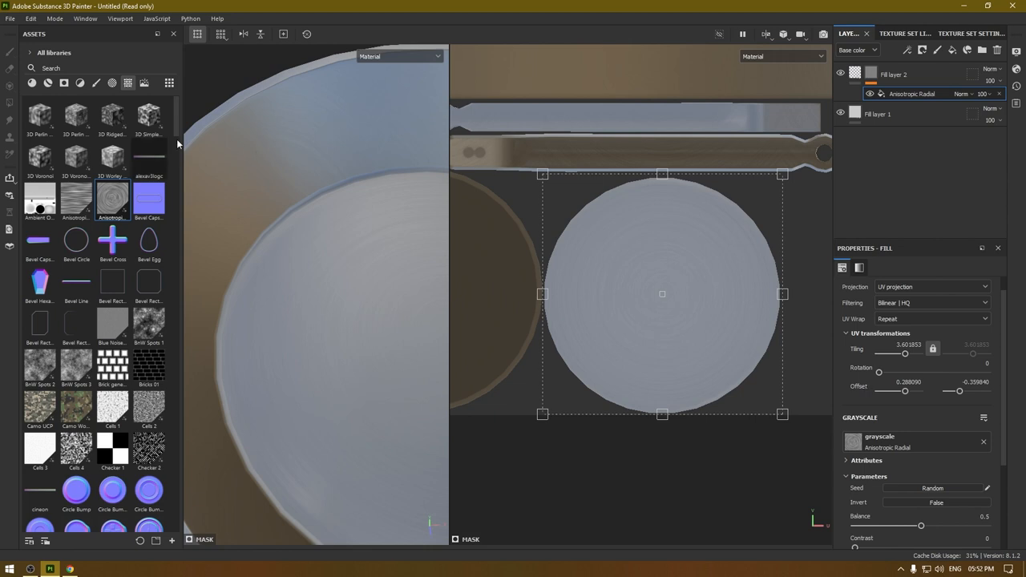
Set the radial pattern's wrapping to no repeat, then select Fill layer 2's own material settings.
click(914, 319)
click(920, 335)
scroll(657, 281, down, 2)
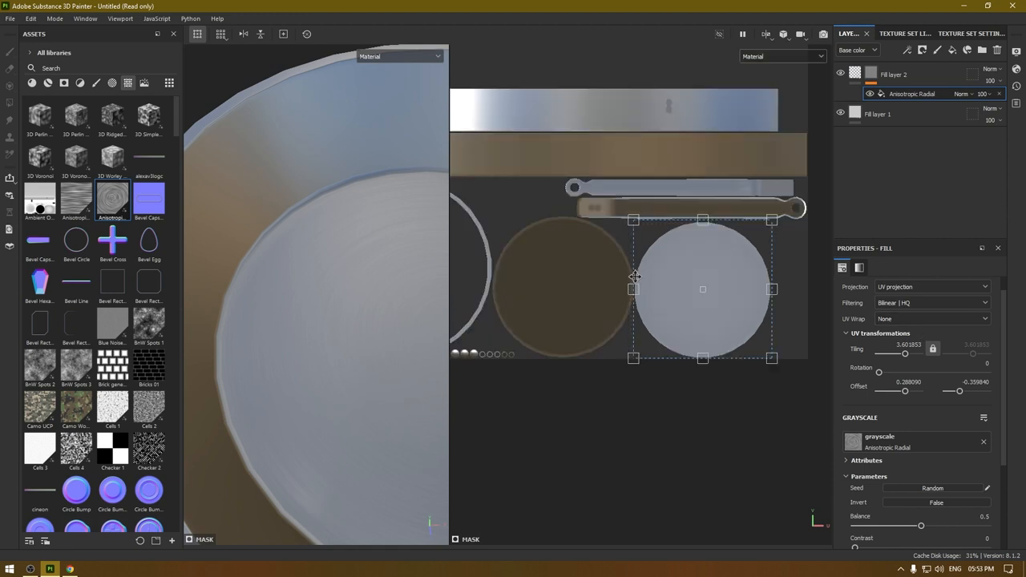
middle_drag(657, 280, 599, 326)
scroll(599, 326, up, 1)
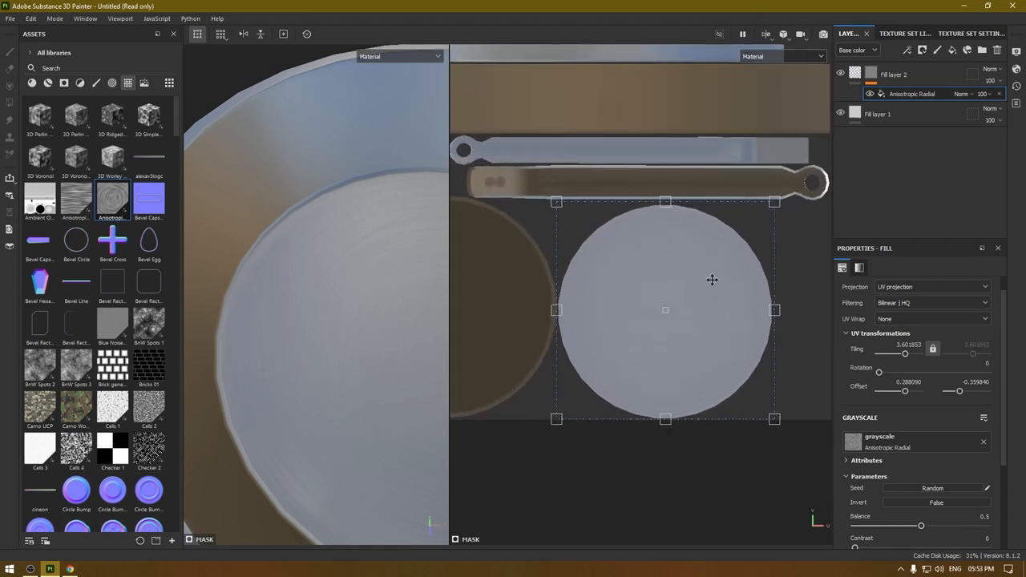
scroll(238, 355, down, 3)
mouse_move(345, 272)
middle_down()
mouse_move(368, 321)
mouse_move(353, 313)
middle_up()
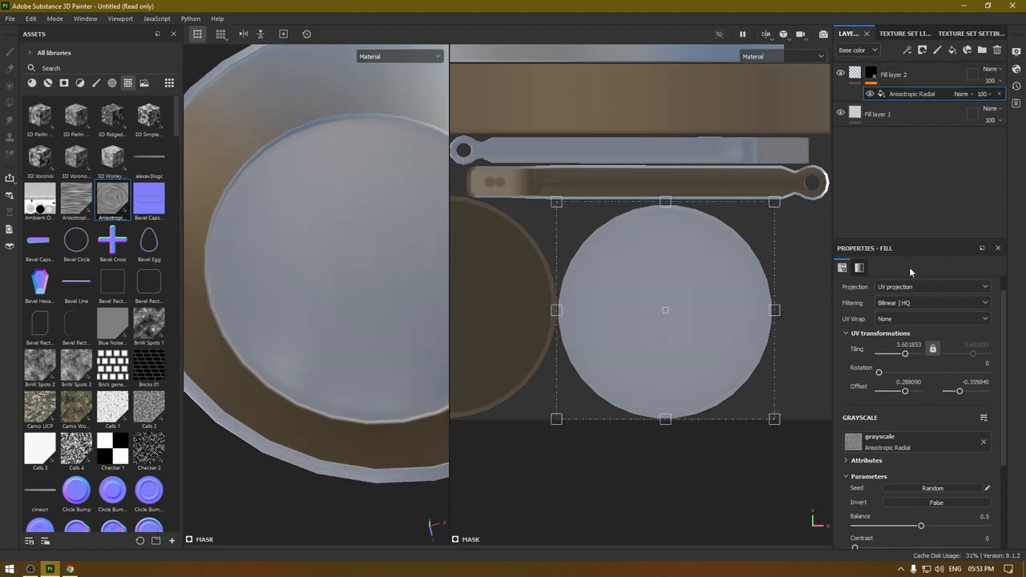
click(855, 75)
click(859, 268)
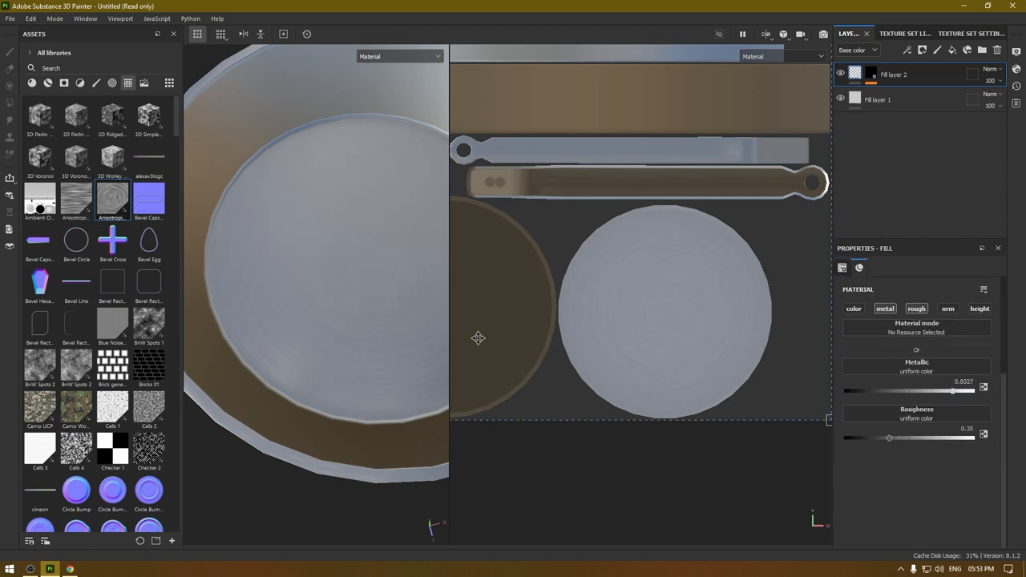
Lower Fill layer 2's roughness to about 0.27 and widen the 3D view.
alt+drag(469, 337, 448, 355)
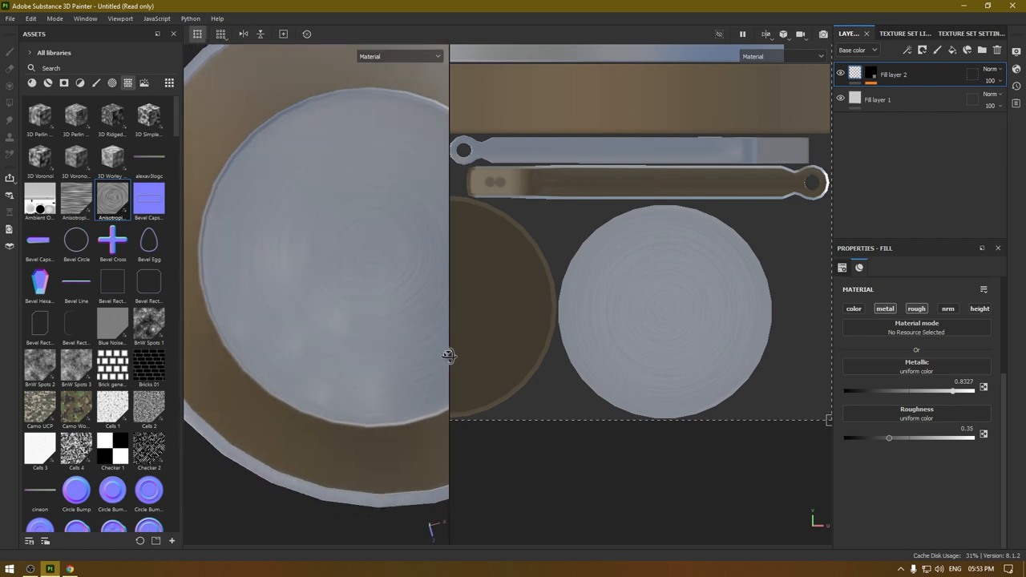
drag(892, 436, 877, 438)
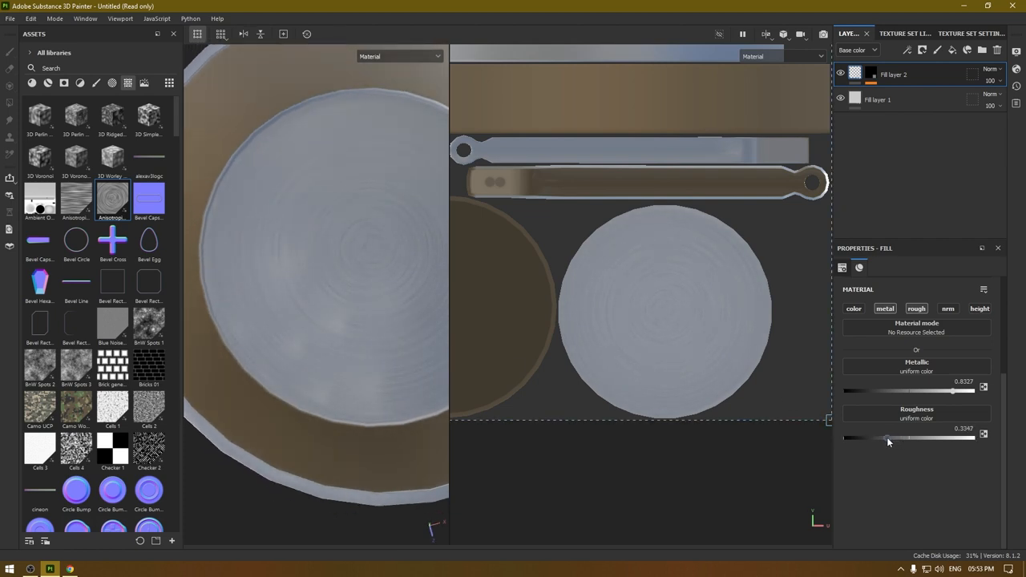
alt+drag(327, 291, 295, 336)
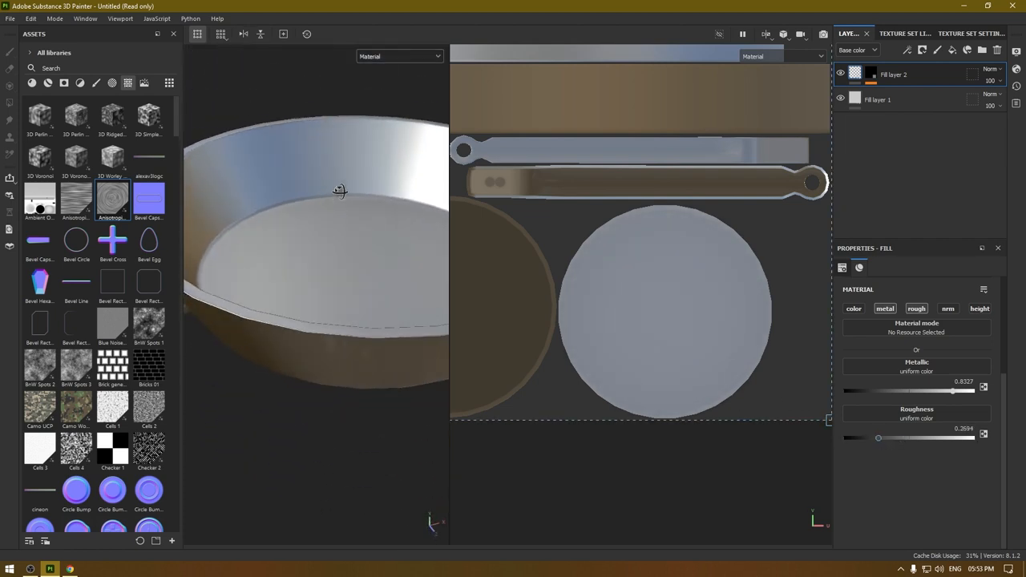
mouse_move(296, 336)
alt+right_down()
mouse_move(321, 240)
mouse_move(296, 233)
alt+right_up()
scroll(566, 225, down, 1)
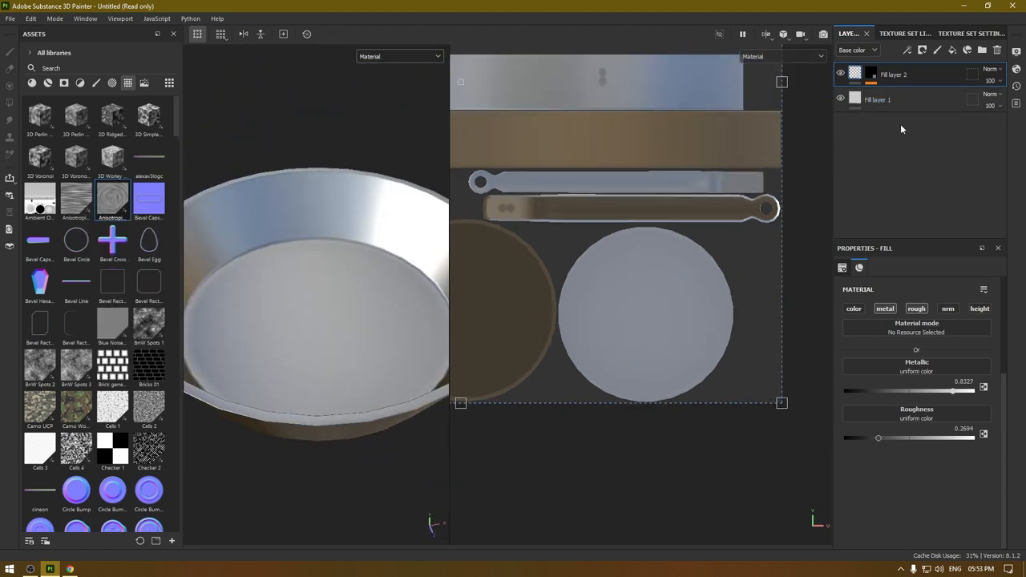
mouse_move(353, 348)
alt+mouse_down()
mouse_move(317, 213)
mouse_move(321, 145)
alt+mouse_up()
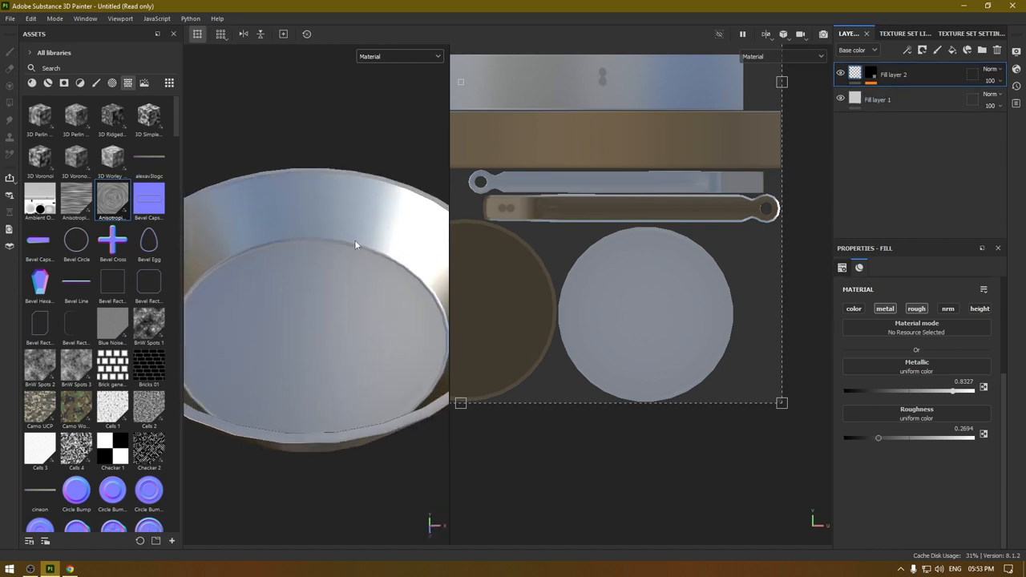
drag(451, 229, 599, 241)
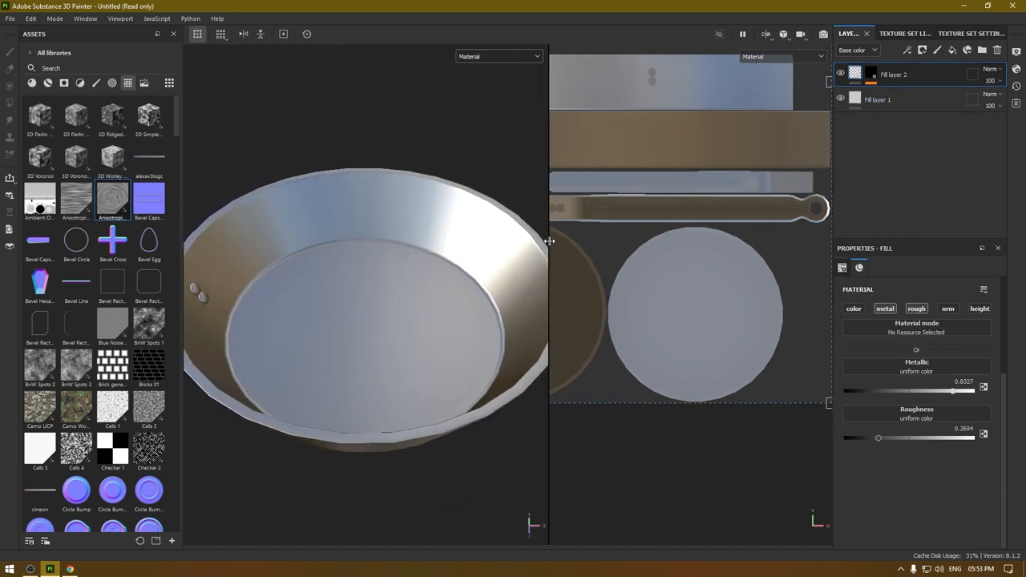
Add Fill layer 3 with a black mask containing a fill effect.
click(952, 50)
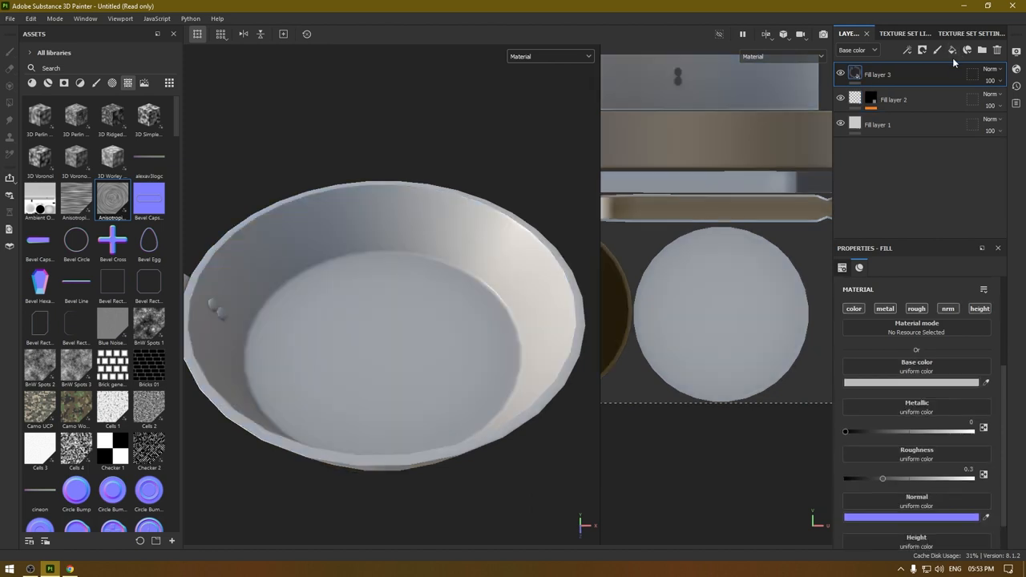
right_click(898, 74)
click(940, 102)
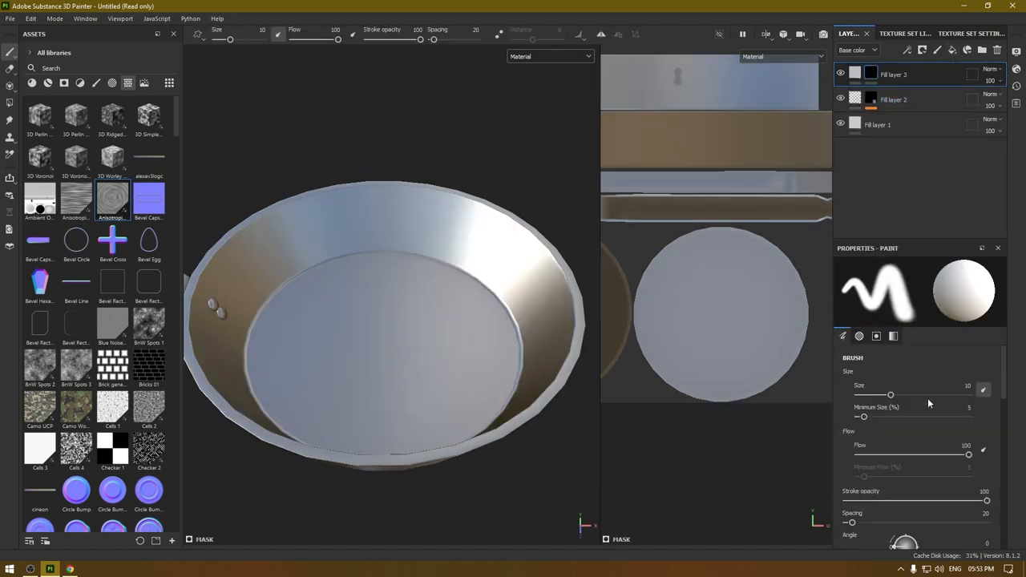
right_click(896, 74)
click(908, 482)
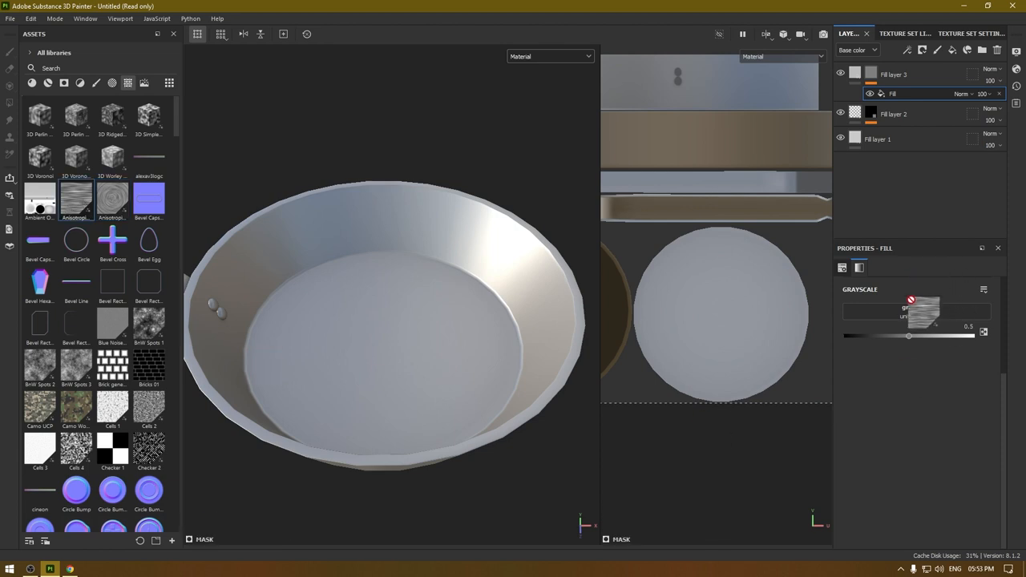
Use Anisotropic Noise as the mask pattern, tiled about 15 times across the pan walls.
drag(126, 271, 917, 312)
alt+drag(265, 225, 323, 244)
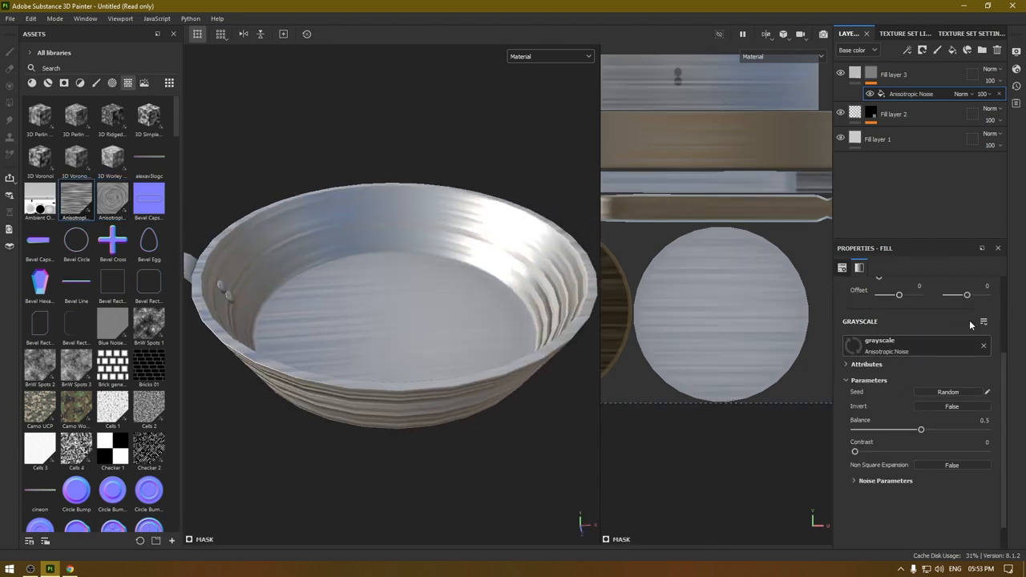
scroll(906, 364, up, 3)
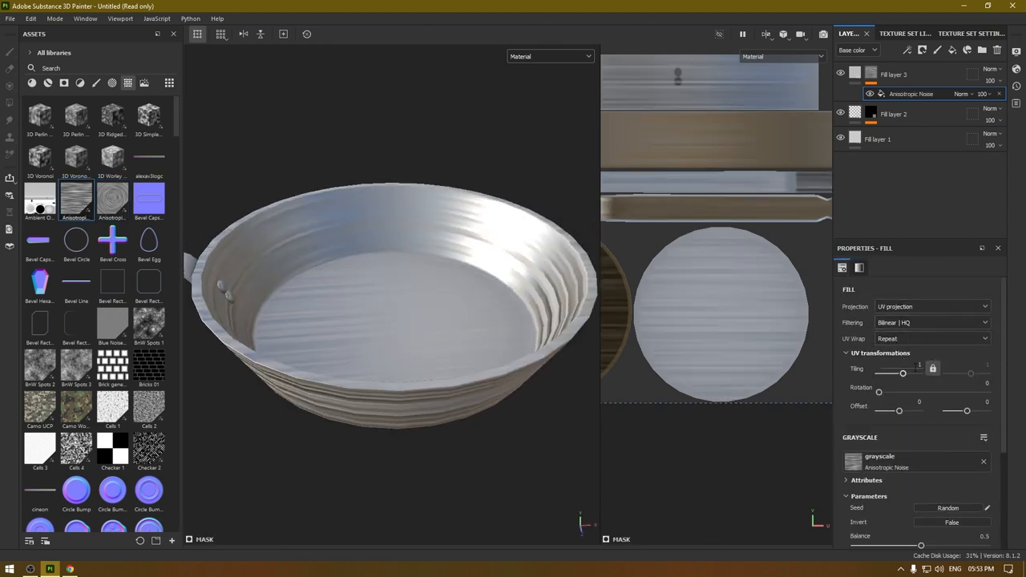
drag(903, 370, 909, 371)
alt+drag(478, 213, 470, 167)
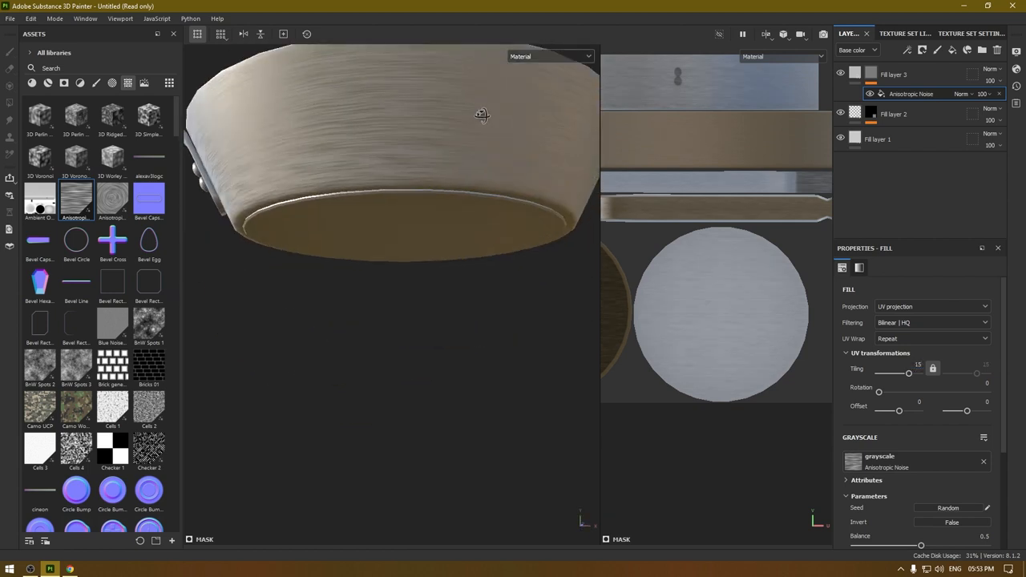
Disable the wall layer's color channel and set it to about 0.87 metallic, 0.28 roughness.
key(Delete)
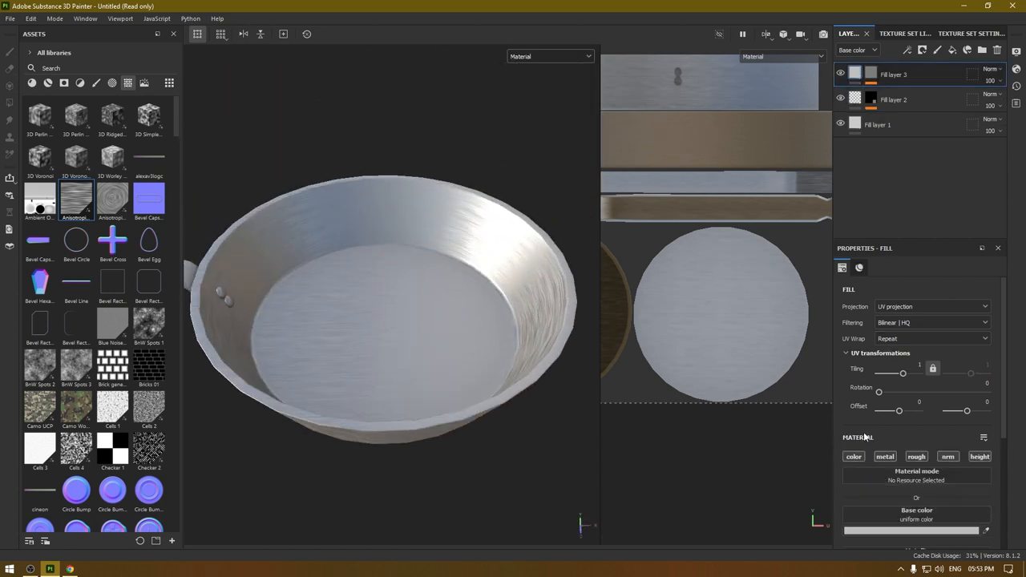
click(853, 458)
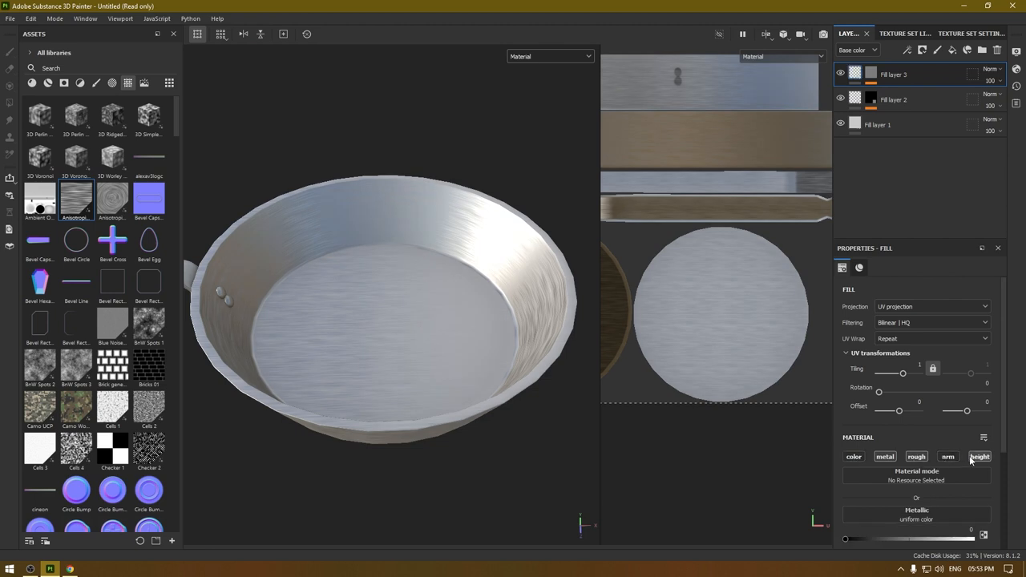
scroll(465, 280, up, 4)
scroll(484, 249, up, 3)
scroll(895, 482, down, 3)
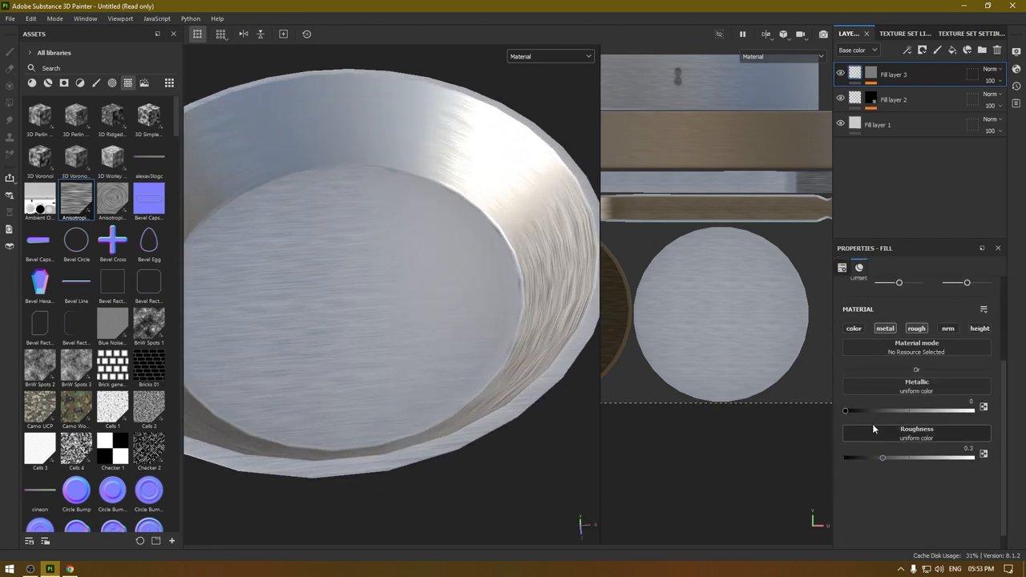
drag(847, 411, 960, 411)
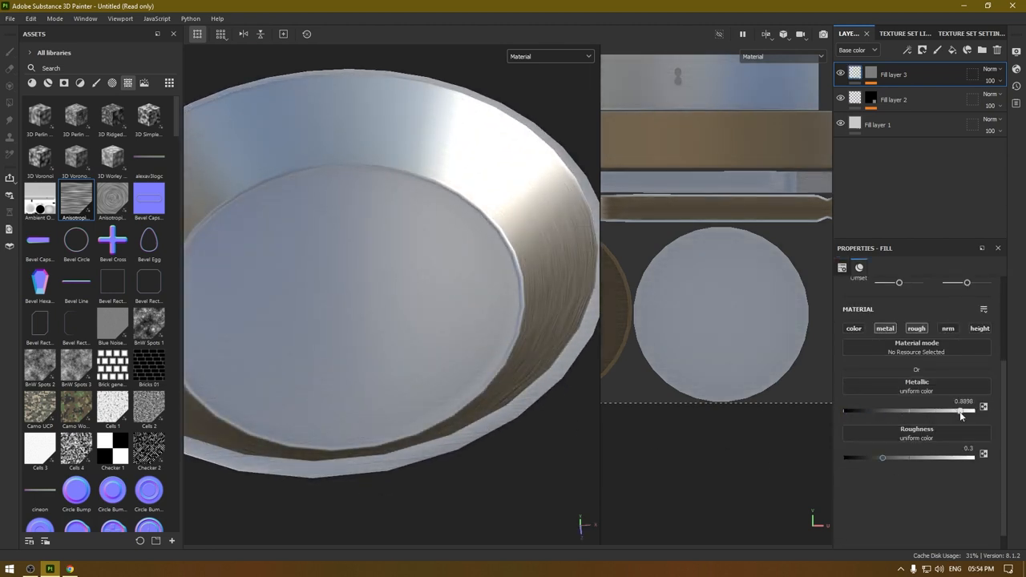
drag(884, 458, 880, 459)
mouse_move(353, 335)
alt+mouse_down()
mouse_move(313, 250)
mouse_move(387, 350)
mouse_move(345, 424)
alt+mouse_up()
mouse_move(377, 277)
alt+right_down()
mouse_move(444, 386)
mouse_move(419, 236)
alt+right_up()
Orbit around the pan interior and rim to inspect the brushed steel finish.
mouse_move(419, 237)
alt+mouse_down()
mouse_move(464, 273)
mouse_move(454, 298)
alt+mouse_up()
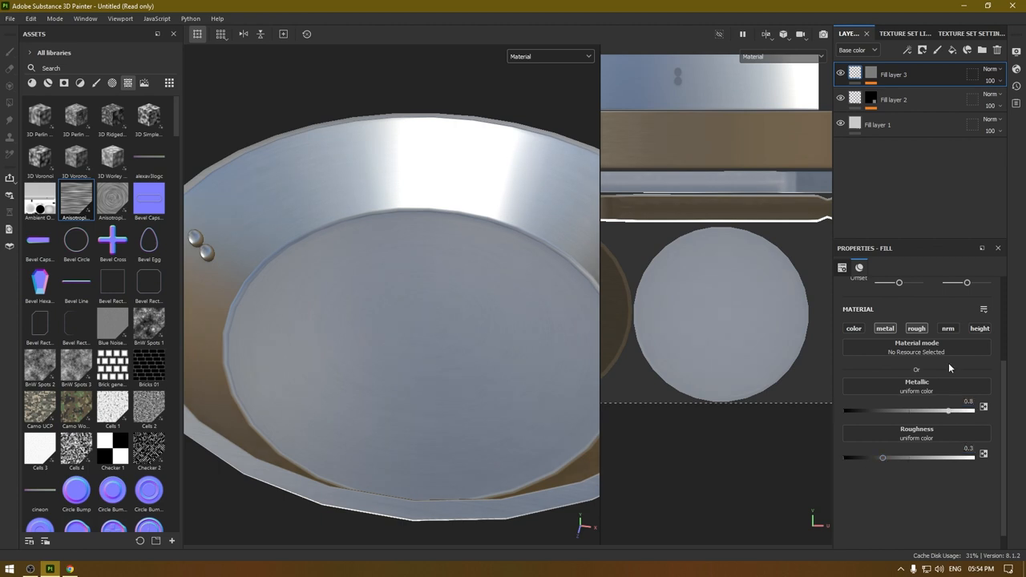
mouse_move(393, 344)
alt+mouse_down()
mouse_move(376, 345)
mouse_move(408, 235)
alt+mouse_up()
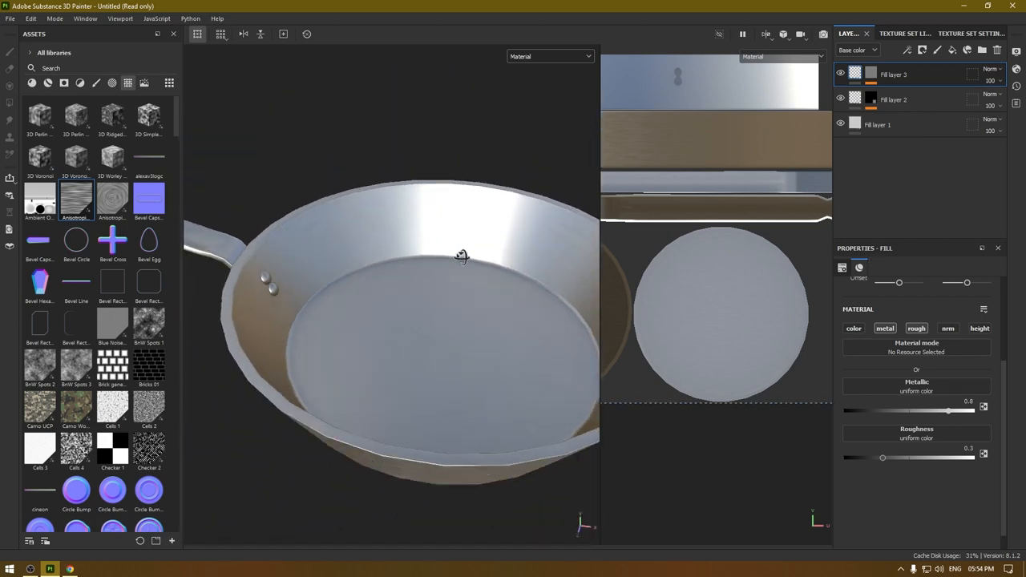
scroll(408, 235, up, 5)
scroll(333, 266, up, 4)
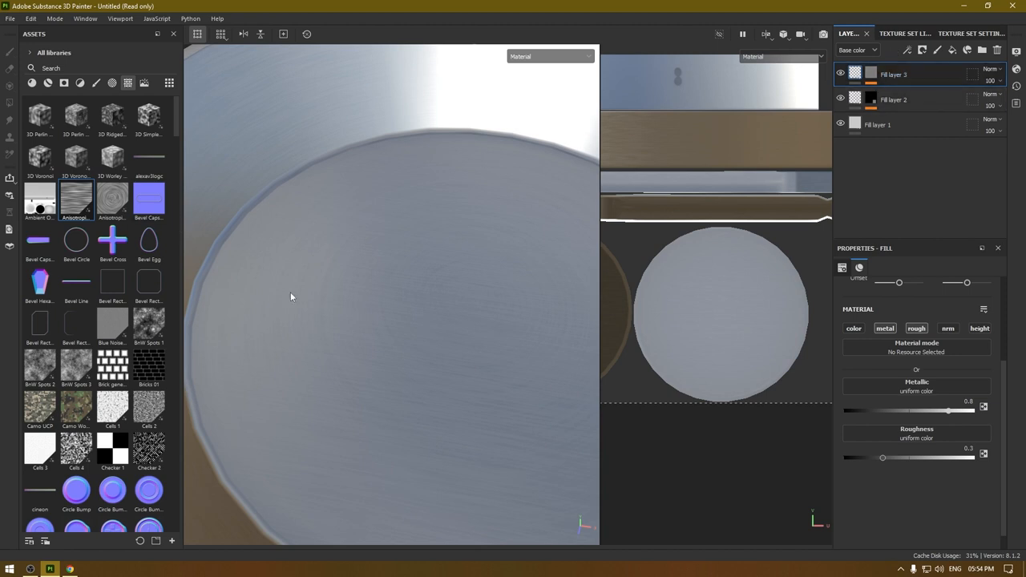
alt+drag(260, 129, 221, 263)
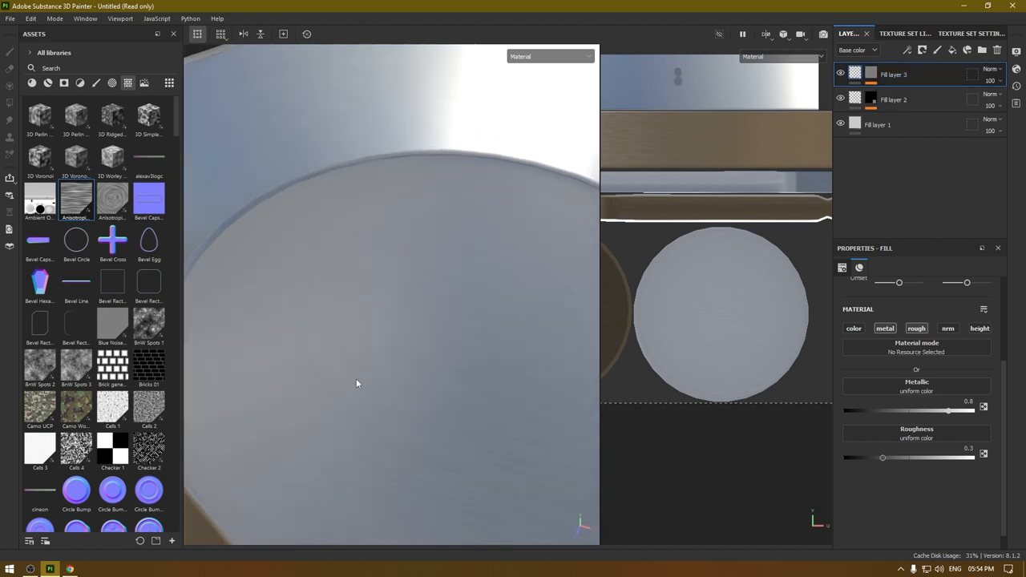
scroll(351, 367, down, 2)
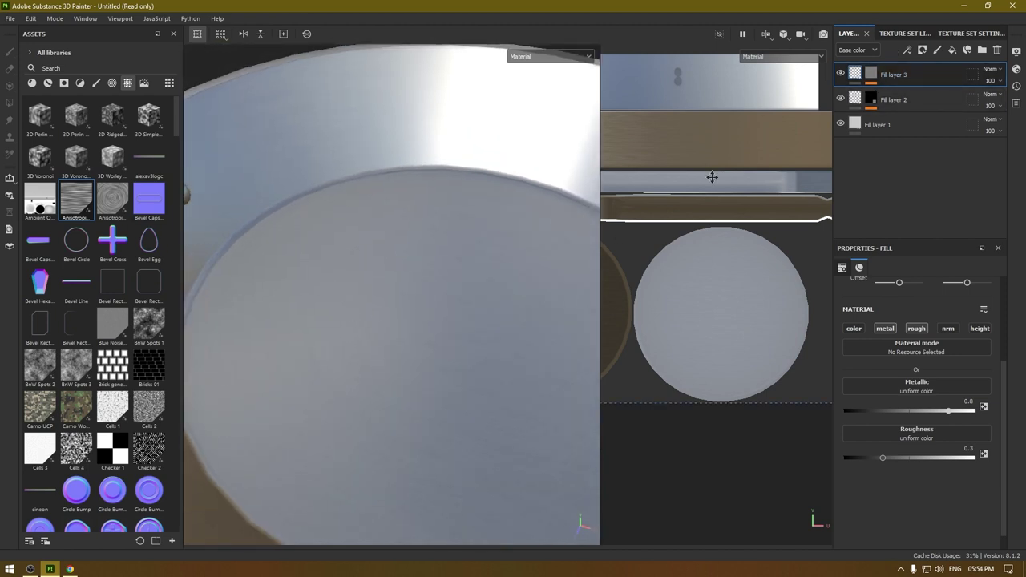
Group Fill layer 3 into Folder 1 and add a black mask to the folder.
right_click(897, 82)
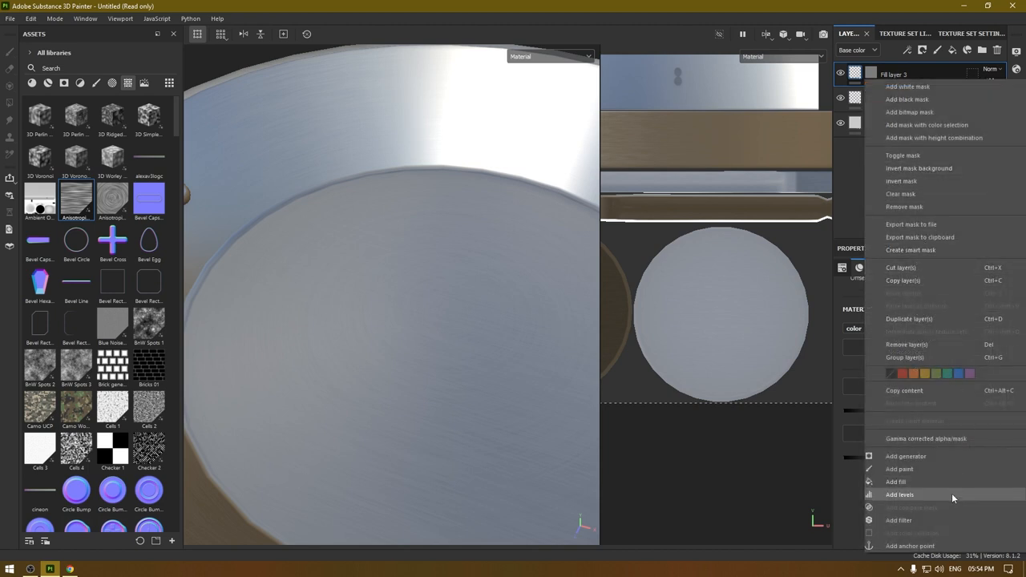
click(910, 358)
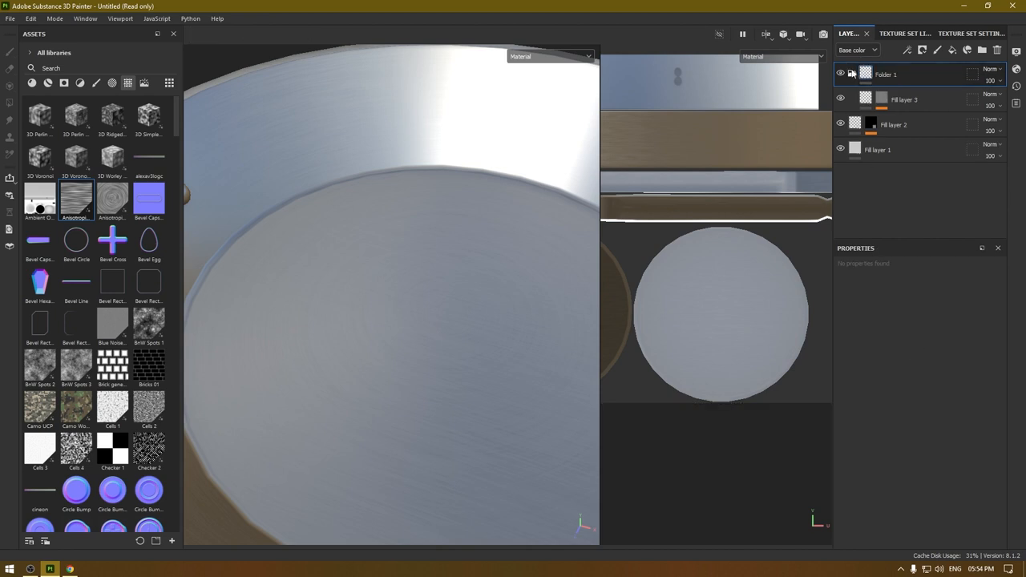
click(847, 74)
right_click(890, 74)
click(914, 100)
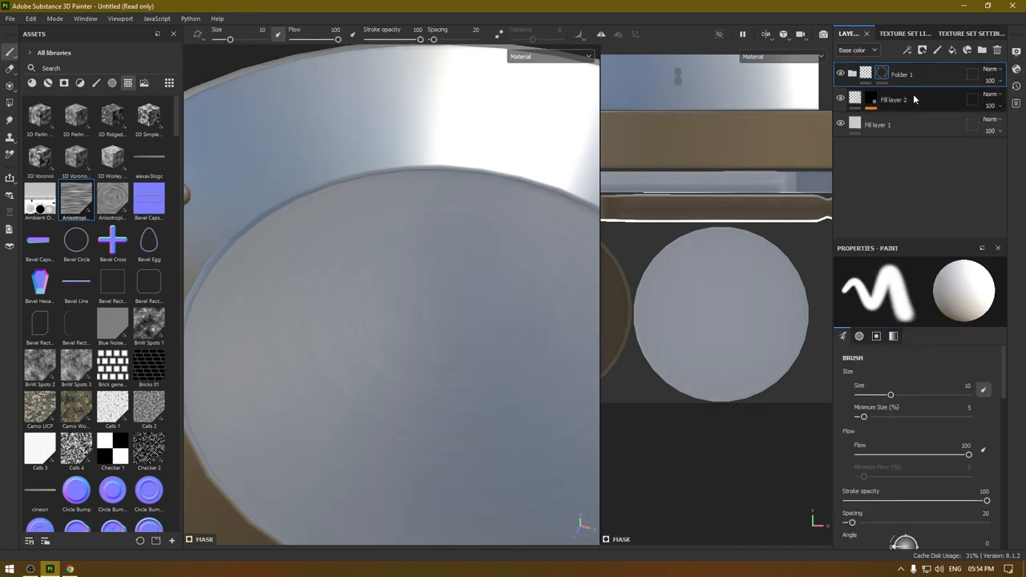
Use Polygon Fill in mesh mode to reveal the folder mask on the pan's outer wall.
click(11, 104)
scroll(456, 282, down, 5)
scroll(455, 226, down, 3)
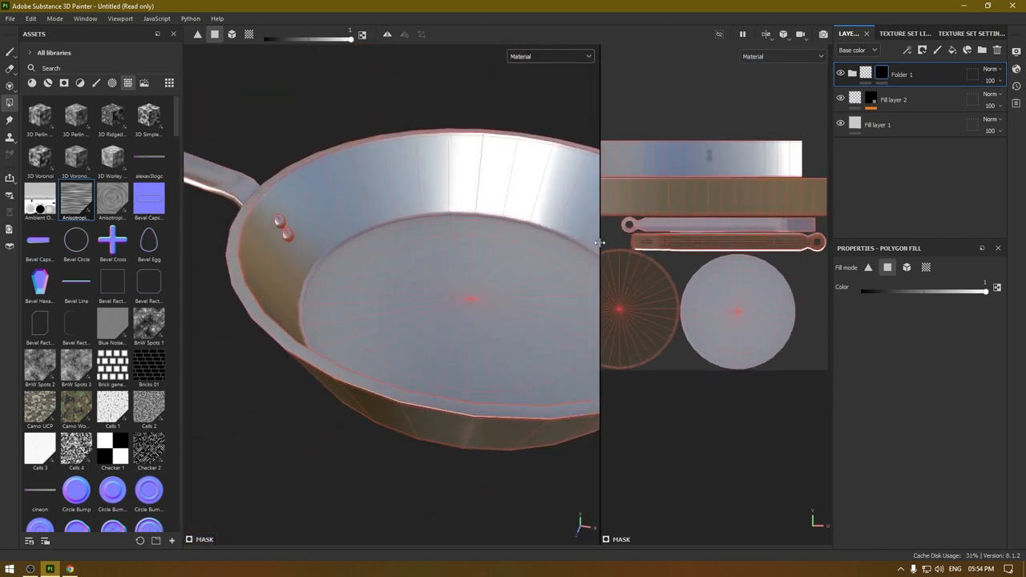
drag(599, 246, 510, 246)
alt+drag(385, 177, 348, 237)
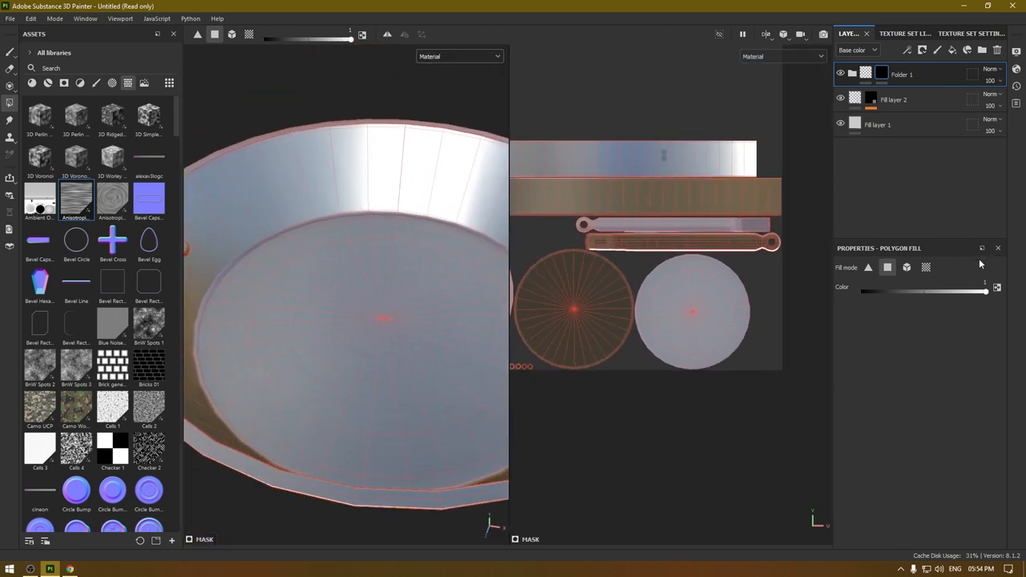
click(926, 268)
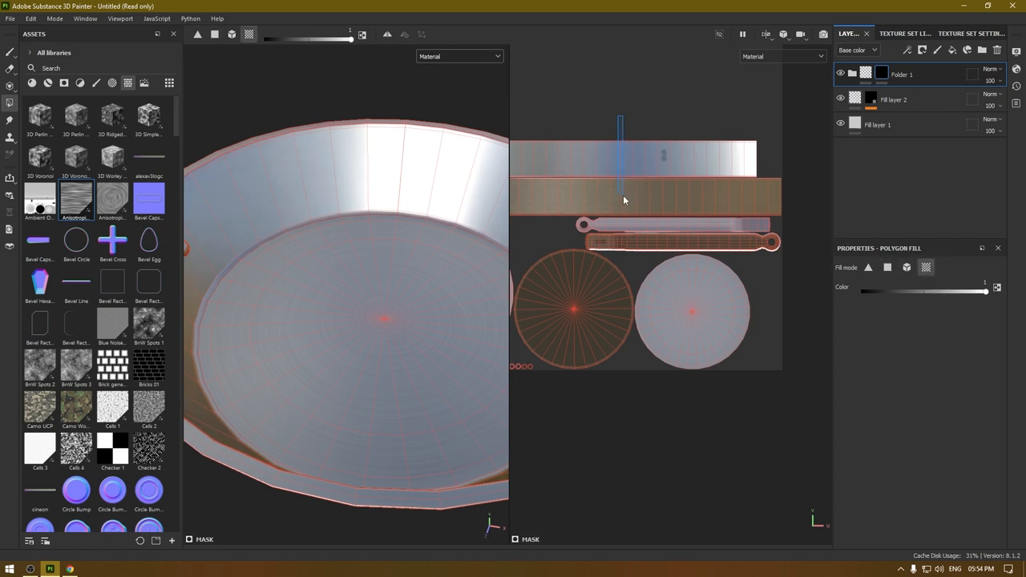
mouse_move(369, 240)
alt+mouse_down()
mouse_move(392, 50)
mouse_move(381, 112)
alt+mouse_up()
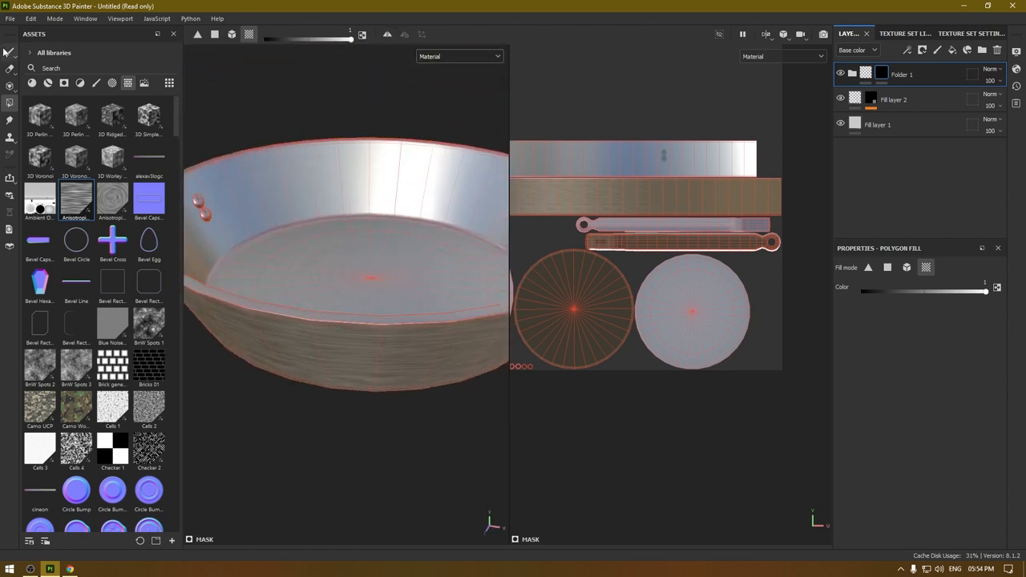
Return to the Paint tool and inspect the brushed outer wall from below and the side.
key(1)
scroll(345, 281, up, 5)
alt+drag(373, 399, 365, 321)
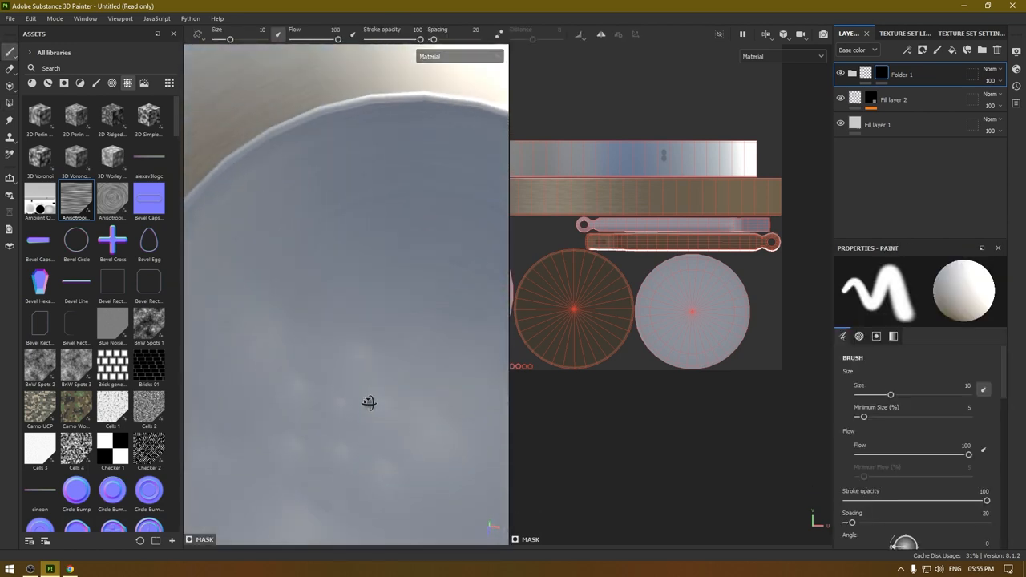
scroll(361, 313, up, 6)
scroll(365, 229, down, 5)
mouse_move(321, 185)
alt+mouse_down()
mouse_move(381, 156)
mouse_move(369, 200)
alt+mouse_up()
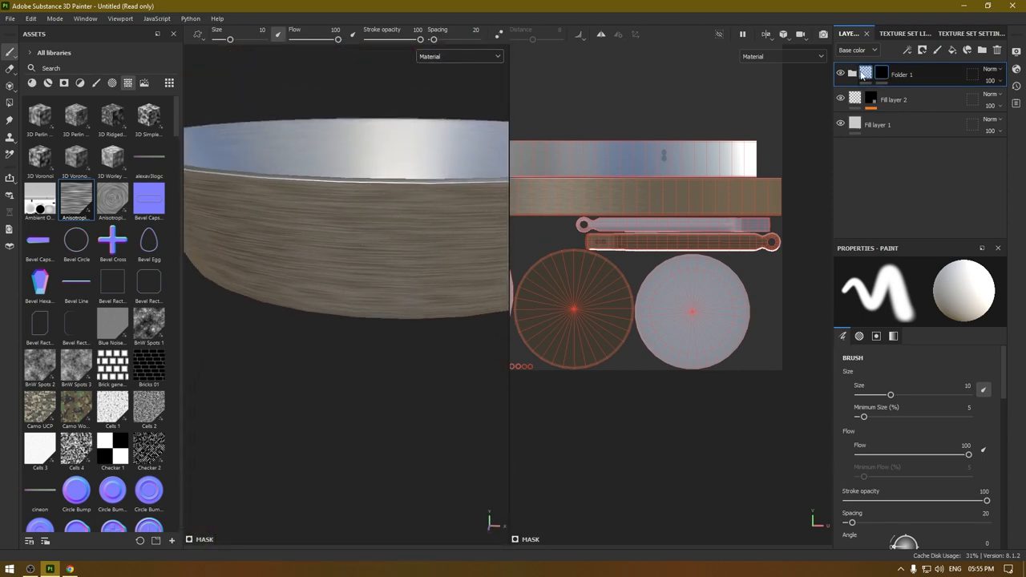
Expand Folder 1 to the Anisotropic Noise fill and lower its Balance to 0.4.
click(853, 74)
click(884, 104)
click(913, 119)
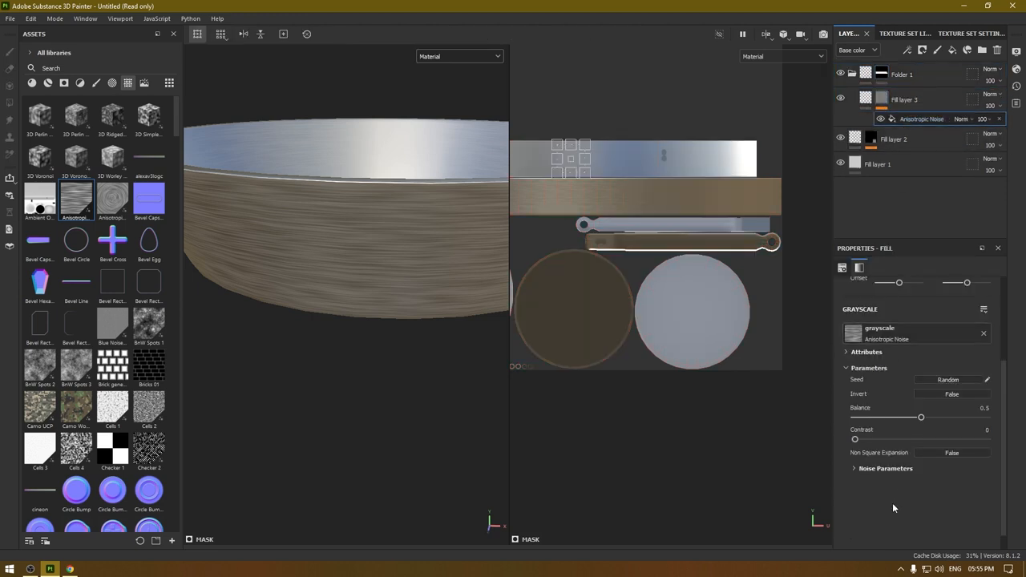
drag(909, 341, 909, 341)
scroll(957, 454, down, 2)
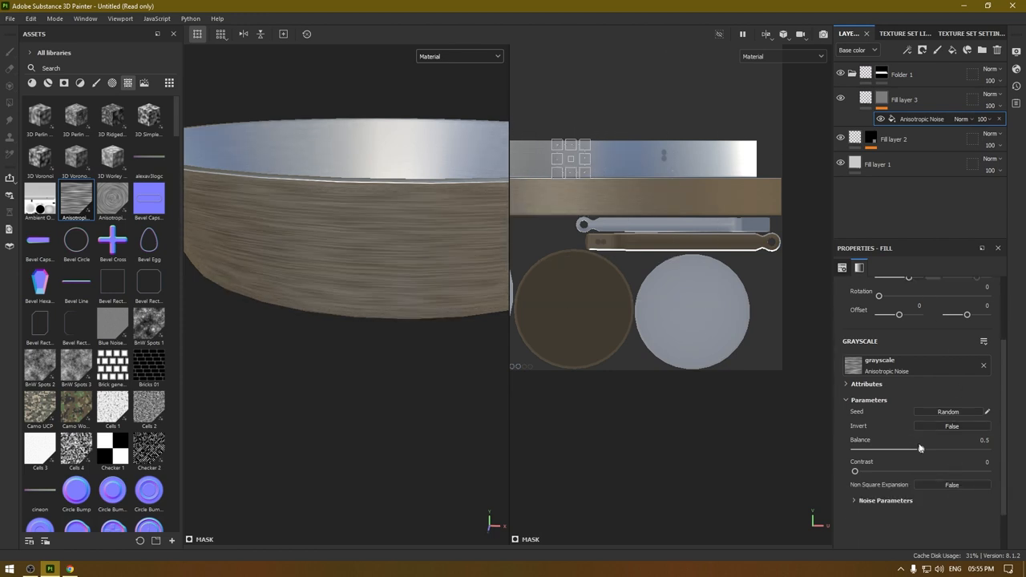
mouse_move(908, 449)
mouse_down()
mouse_move(949, 450)
mouse_move(897, 450)
mouse_up()
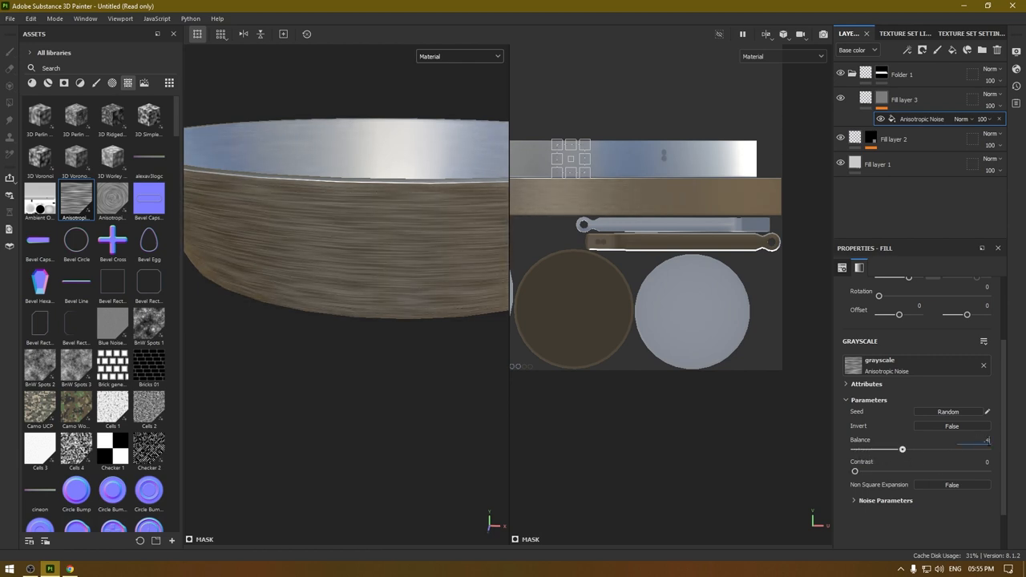
click(861, 501)
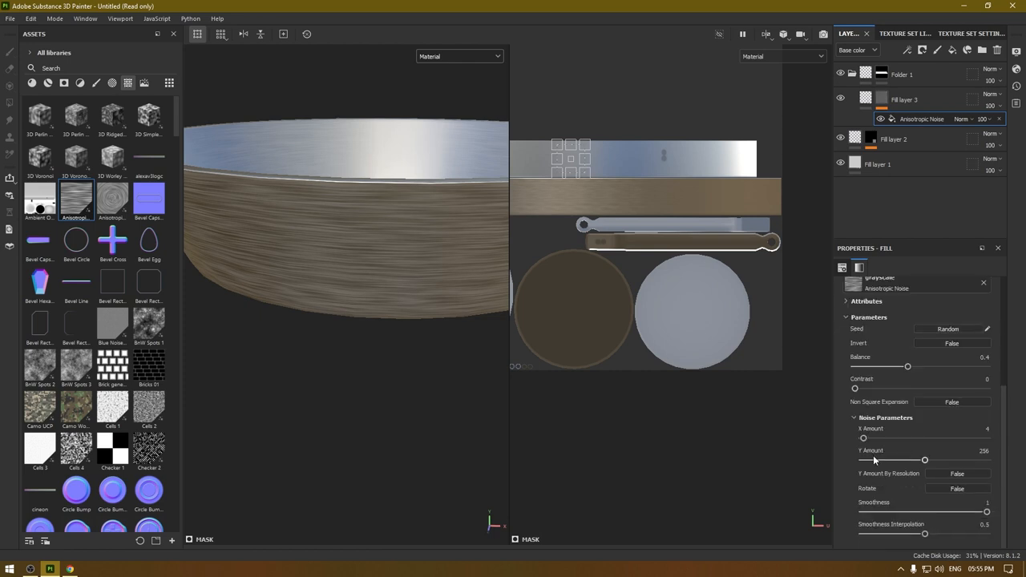
scroll(907, 442, up, 2)
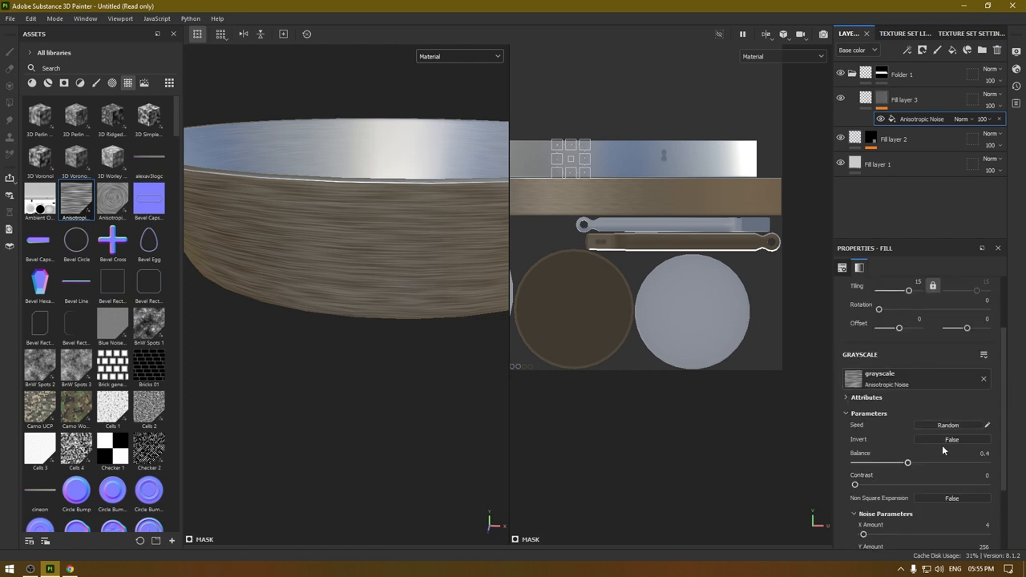
mouse_move(264, 252)
alt+mouse_down()
mouse_move(326, 262)
mouse_move(453, 128)
alt+mouse_up()
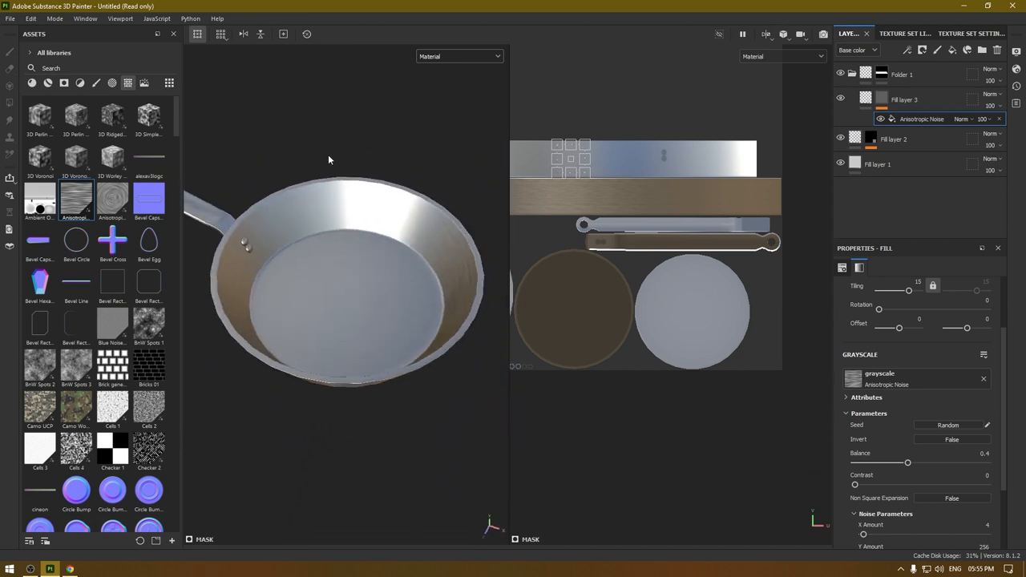
Switch the viewport layout to 3D only and orbit to a three-quarter view.
click(767, 34)
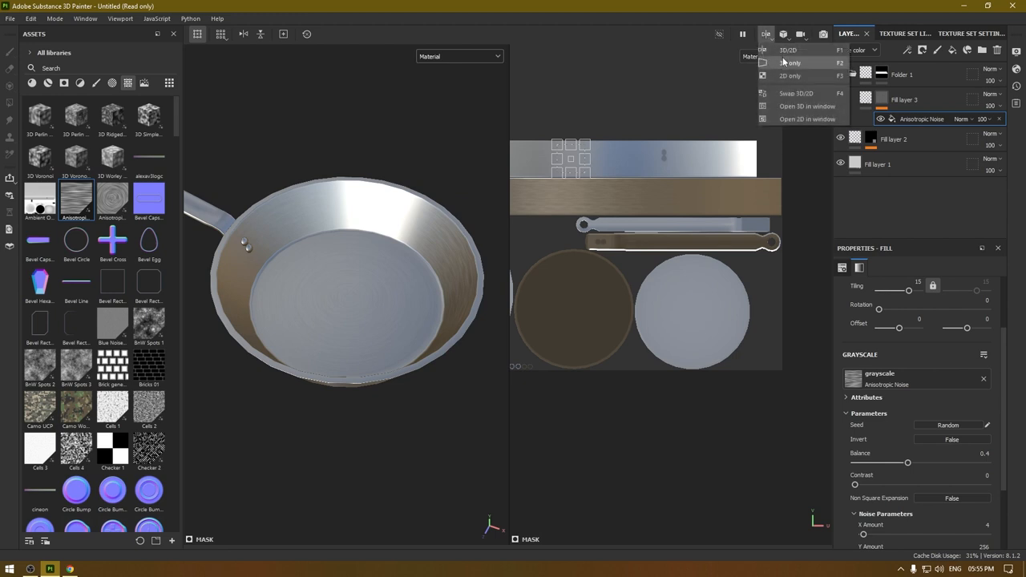
click(793, 62)
mouse_move(481, 264)
alt+mouse_down()
mouse_move(591, 218)
mouse_move(701, 324)
alt+mouse_up()
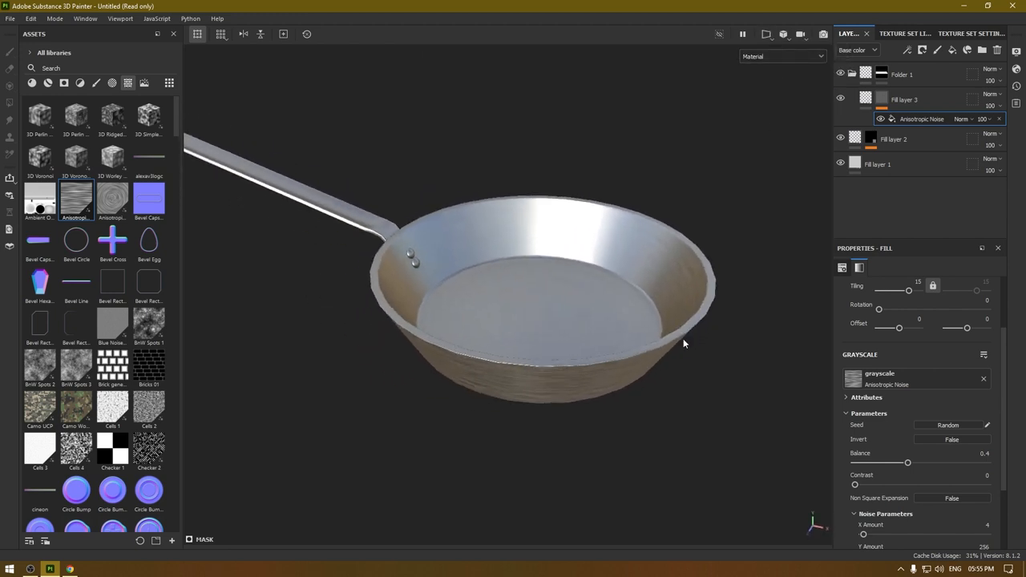
Delete Fill layer 1 and show the Materials presets in Assets.
key(Delete)
click(876, 124)
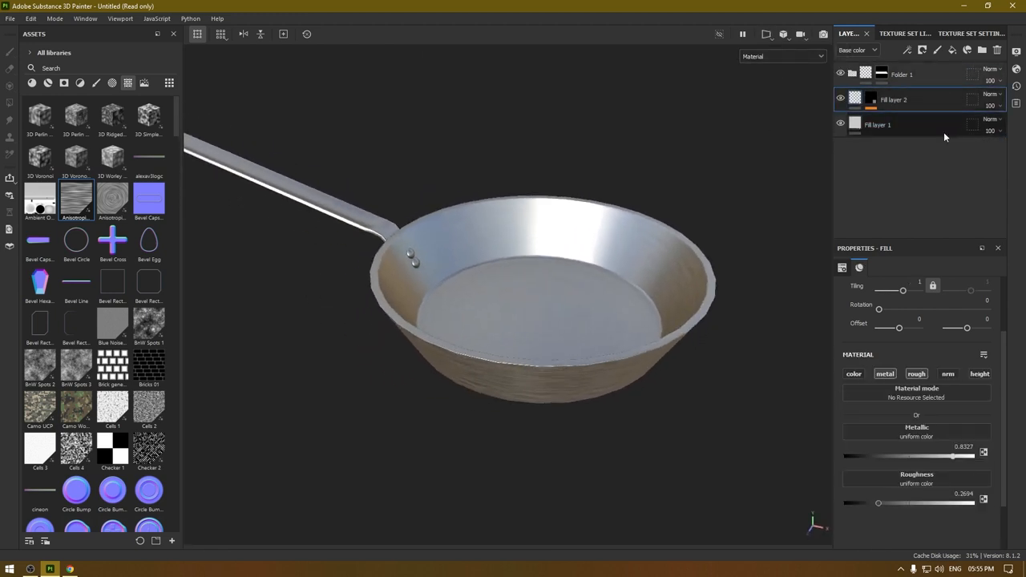
key(Delete)
click(32, 83)
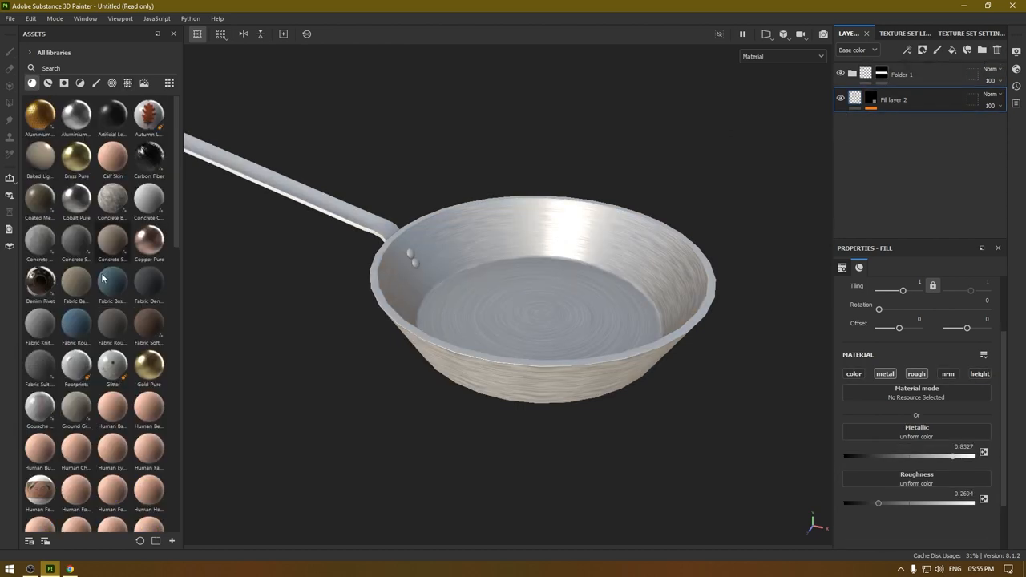
scroll(98, 361, down, 5)
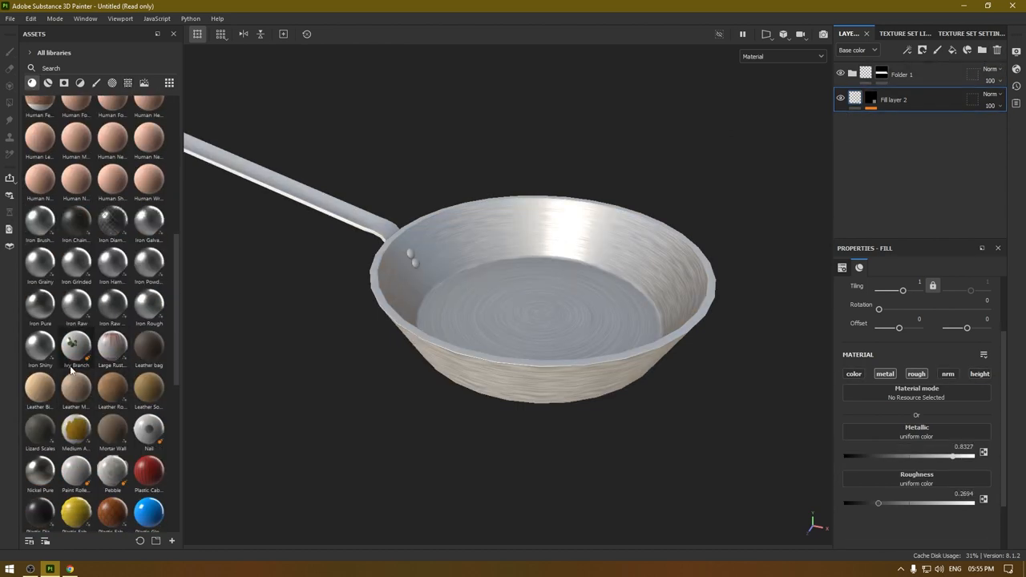
scroll(70, 369, down, 3)
scroll(70, 400, down, 3)
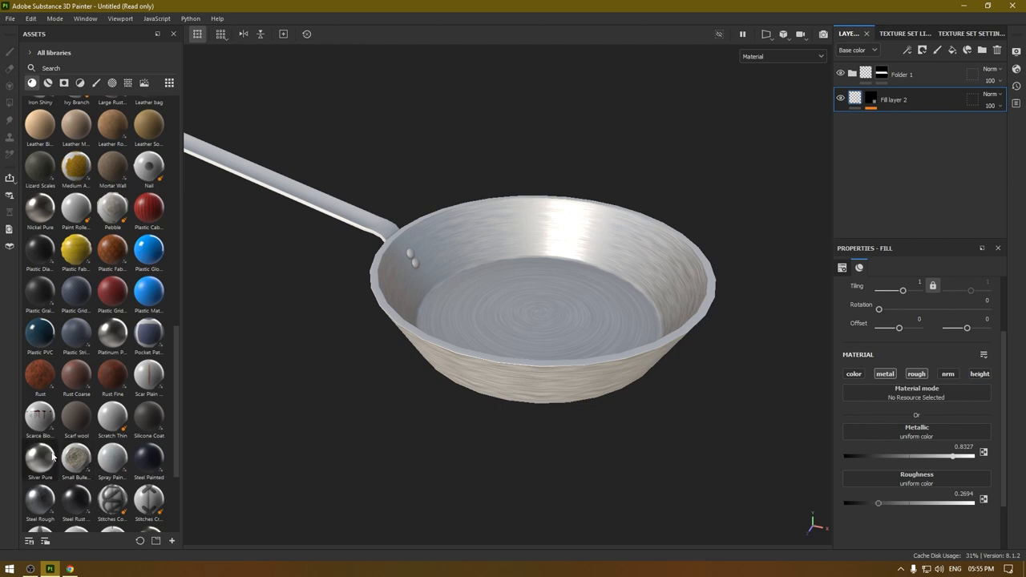
Add Silver Pure as the base material layer and lower Fill layer 2's roughness.
drag(40, 458, 922, 189)
alt+drag(635, 281, 655, 391)
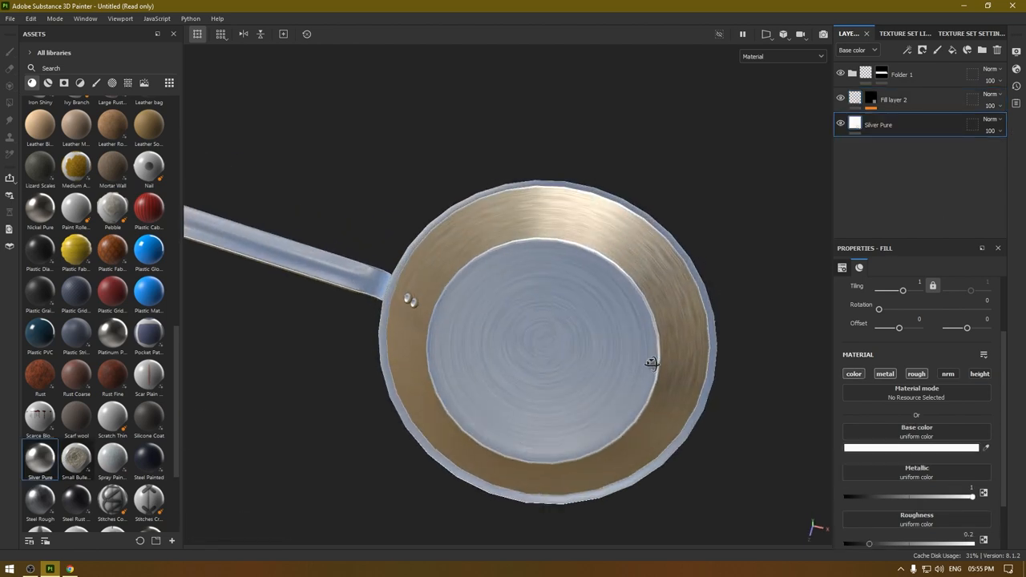
alt+drag(677, 263, 671, 158)
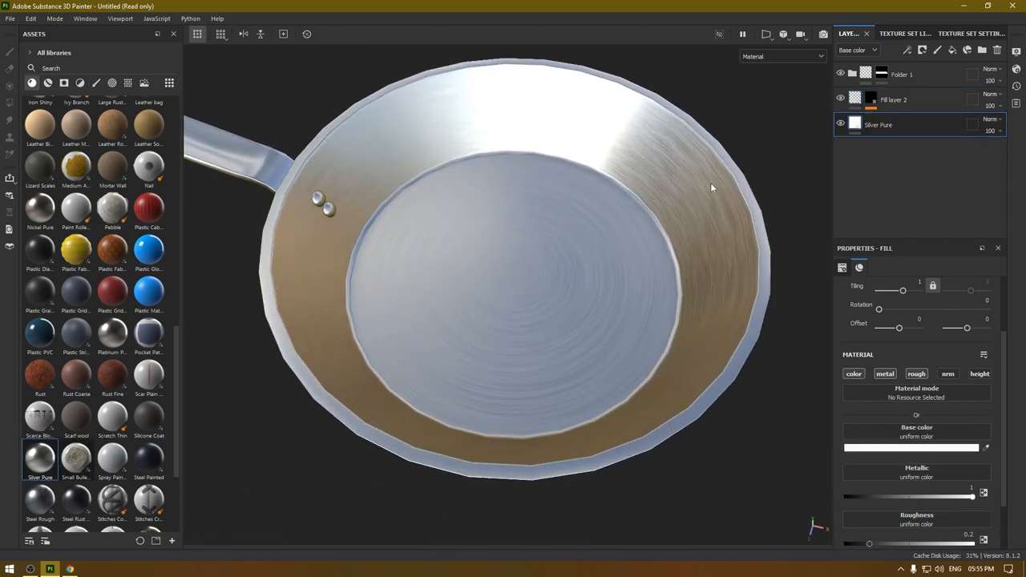
click(855, 97)
scroll(881, 401, down, 2)
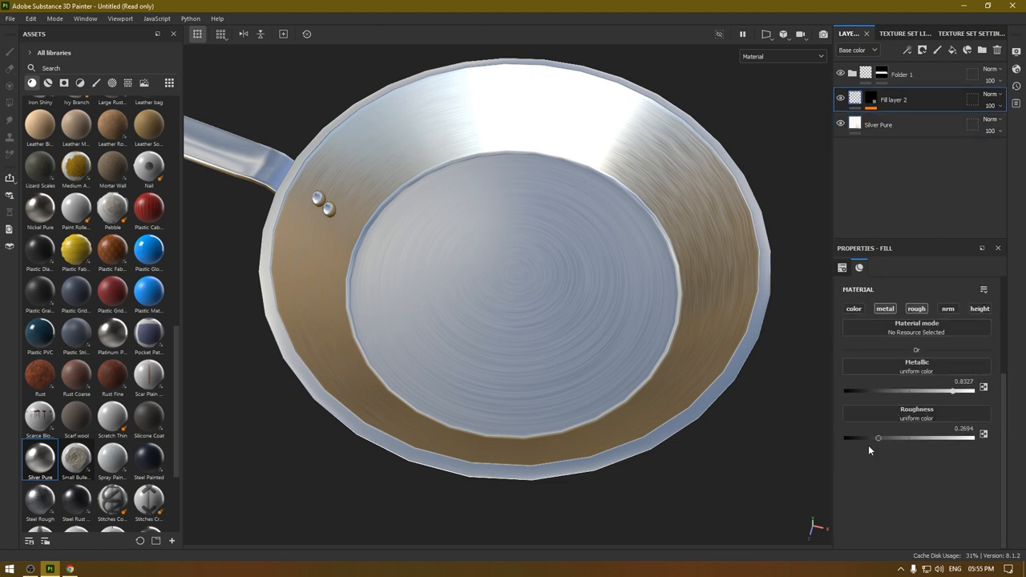
drag(893, 437, 869, 440)
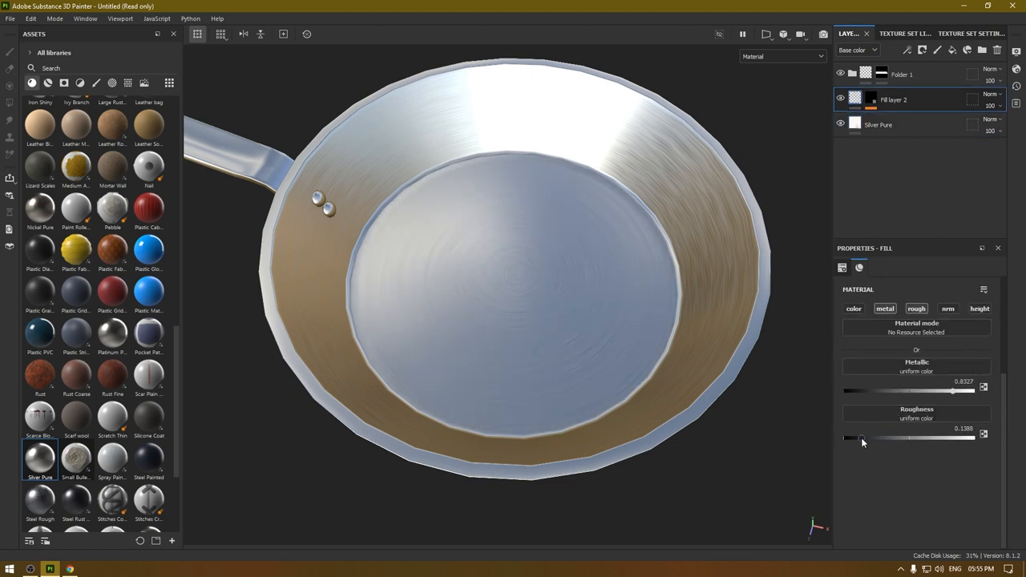
Add a new fill layer inside Folder 1 at about 0.94 metallic and 0.2 roughness.
click(848, 76)
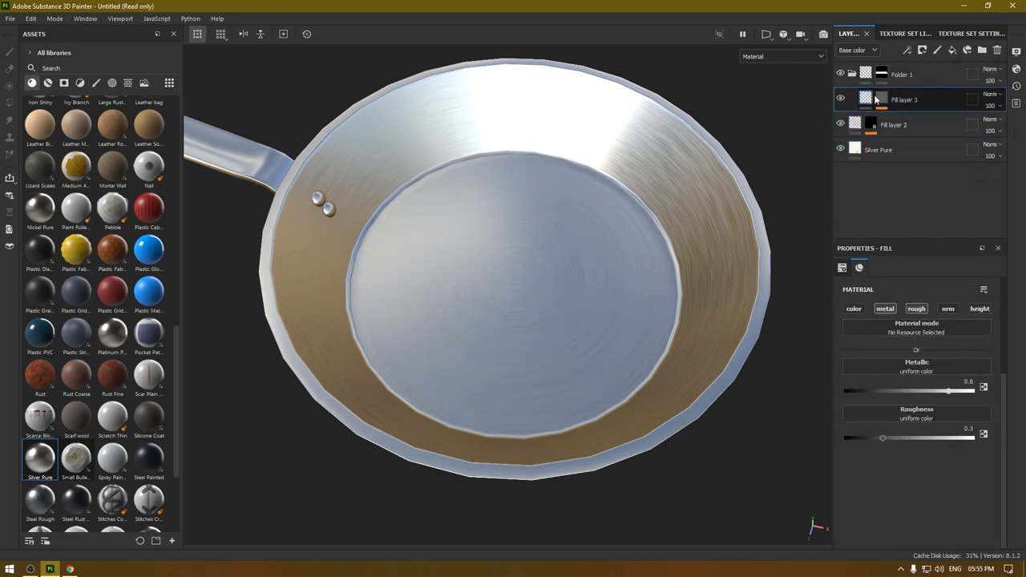
drag(881, 99, 865, 80)
click(866, 76)
click(905, 100)
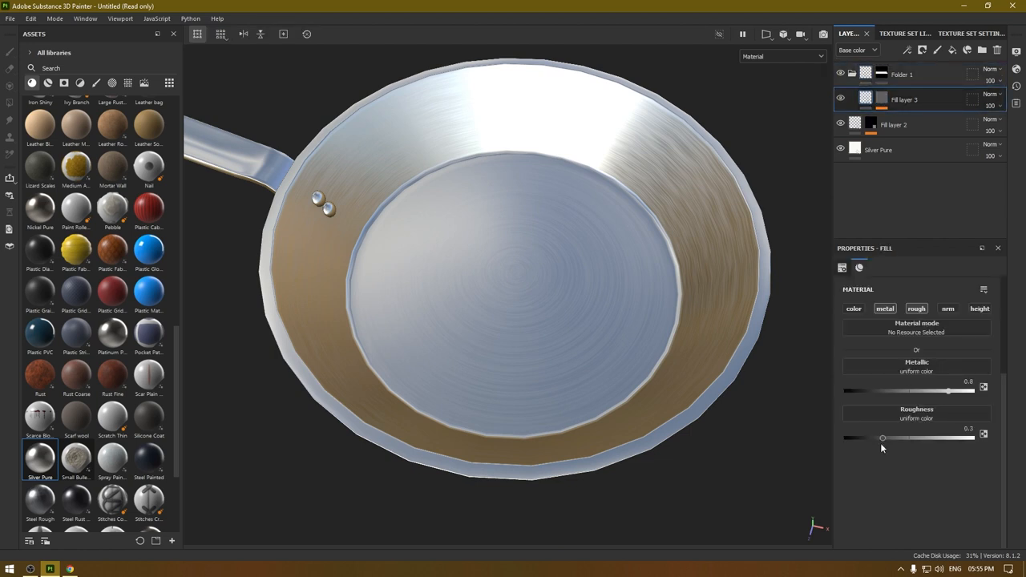
drag(875, 442, 870, 440)
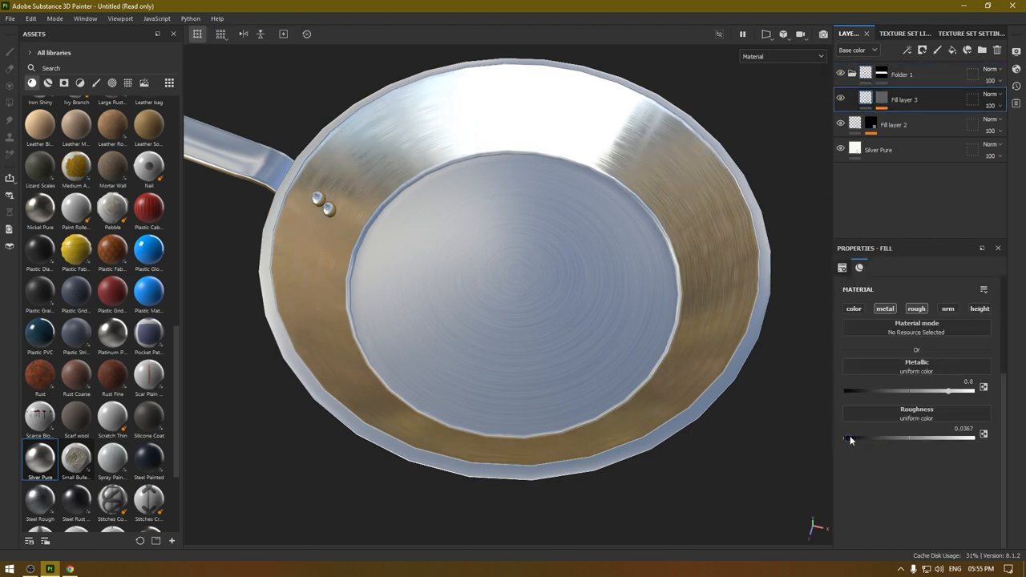
drag(961, 392, 973, 392)
alt+drag(513, 240, 513, 304)
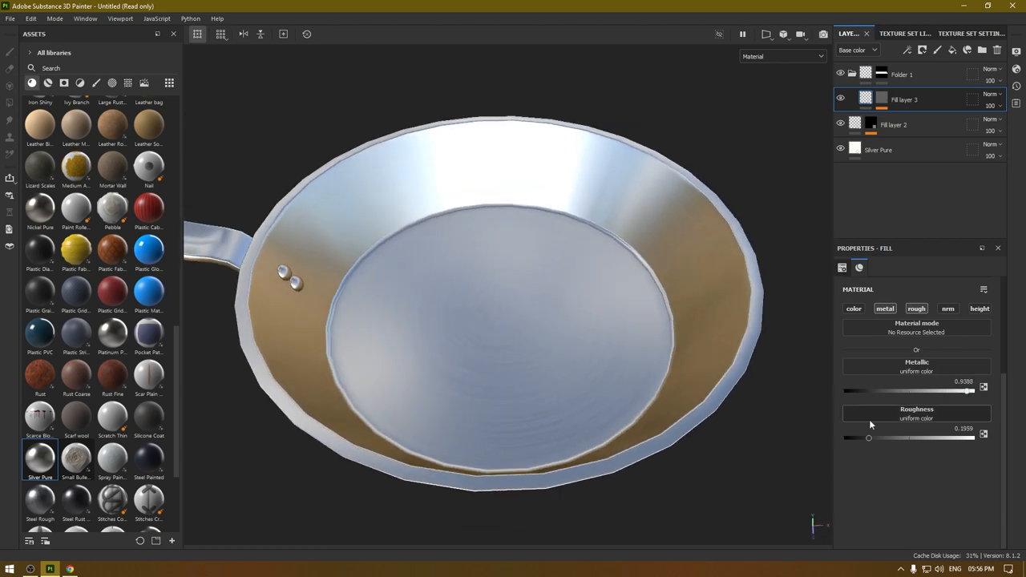
Nudge Fill layer 3's roughness up to about 0.24 and view the whole pan from above.
drag(871, 439, 876, 439)
mouse_move(608, 319)
alt+mouse_down()
mouse_move(518, 391)
mouse_move(466, 266)
mouse_move(452, 182)
mouse_move(497, 311)
alt+mouse_up()
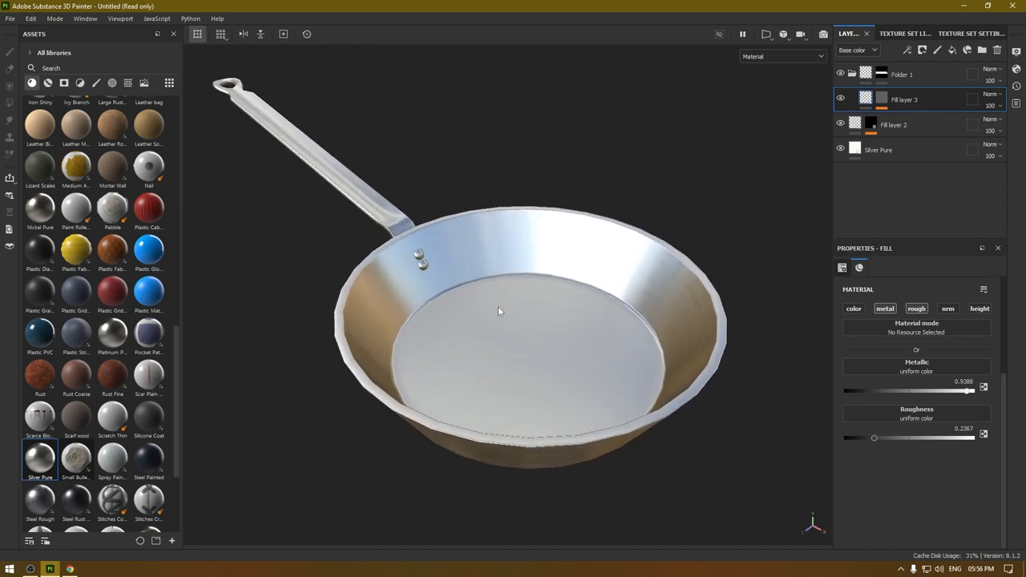